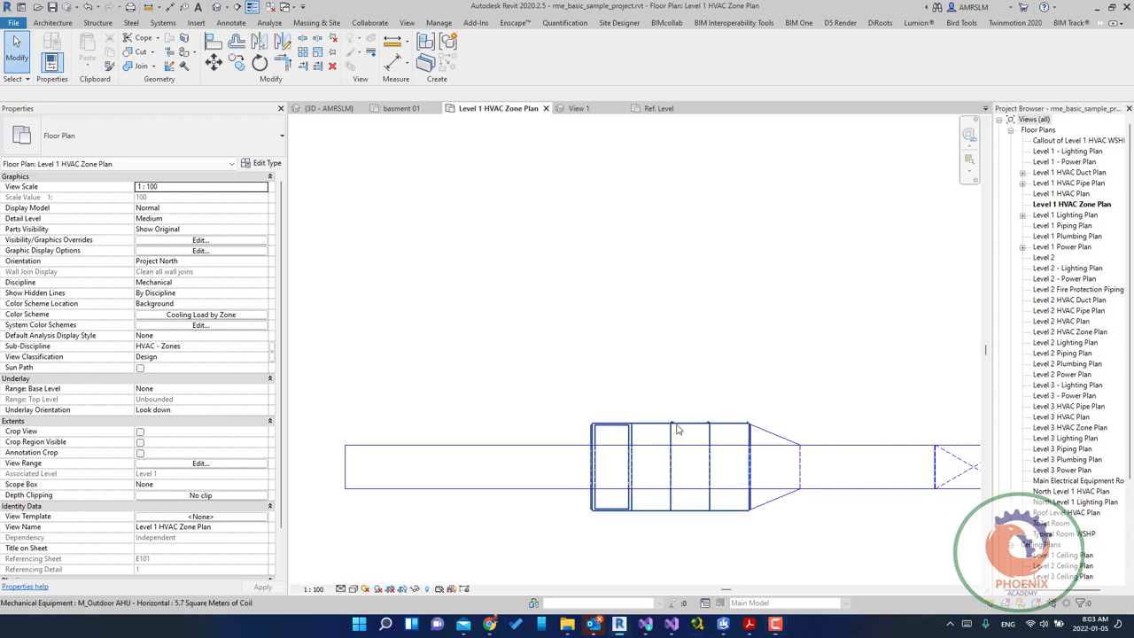
- Select the M_Outdoor AHU unit in the Level 1 HVAC Zone Plan and edit its family
left_click(532, 411)
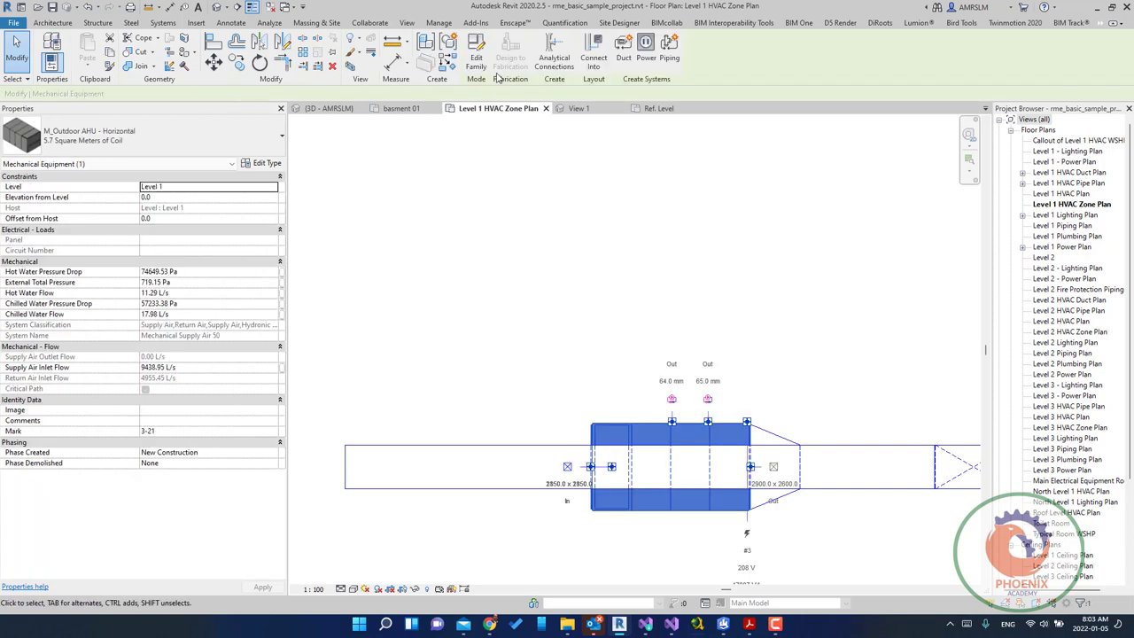
left_click(477, 60)
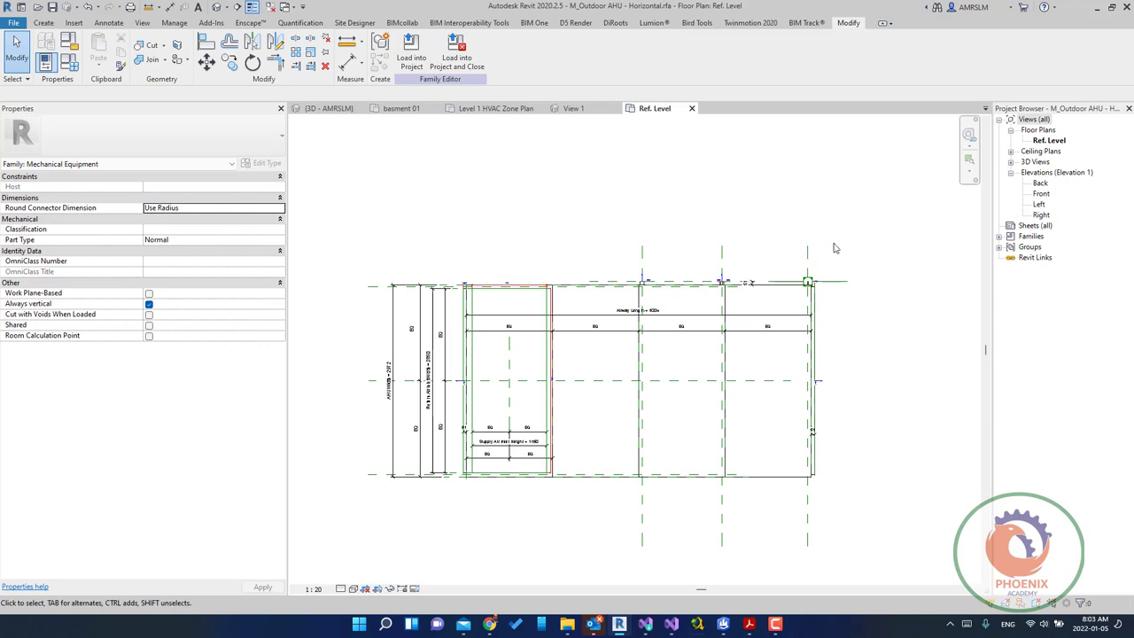
- Draw the top and right reference lines around the AHU outline
left_click(44, 23)
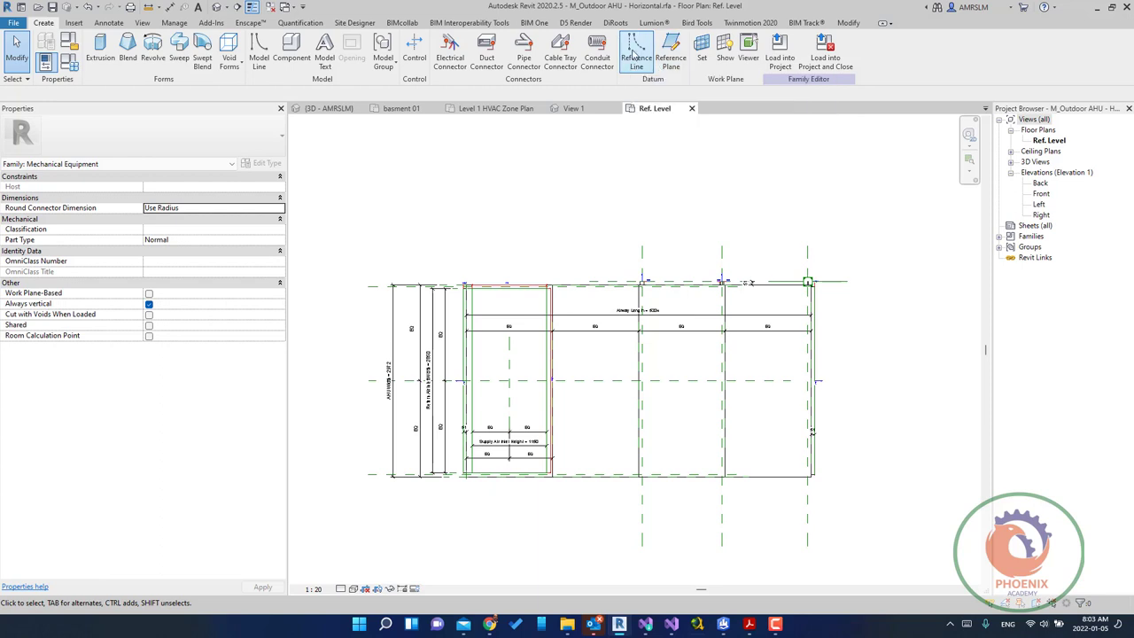
left_click(636, 62)
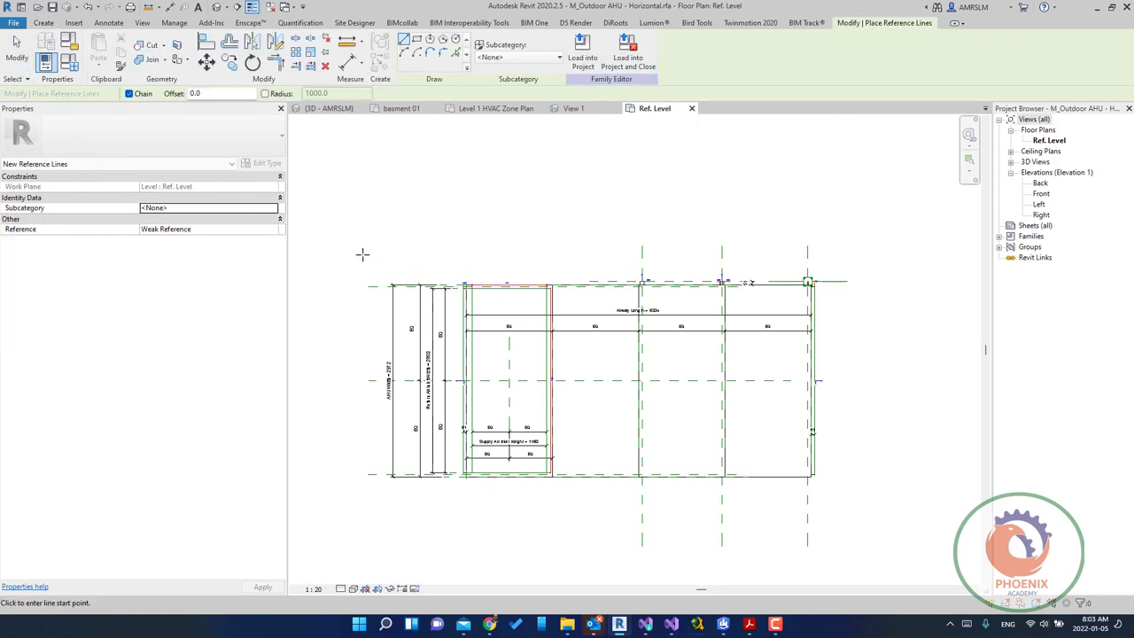
left_click(345, 236)
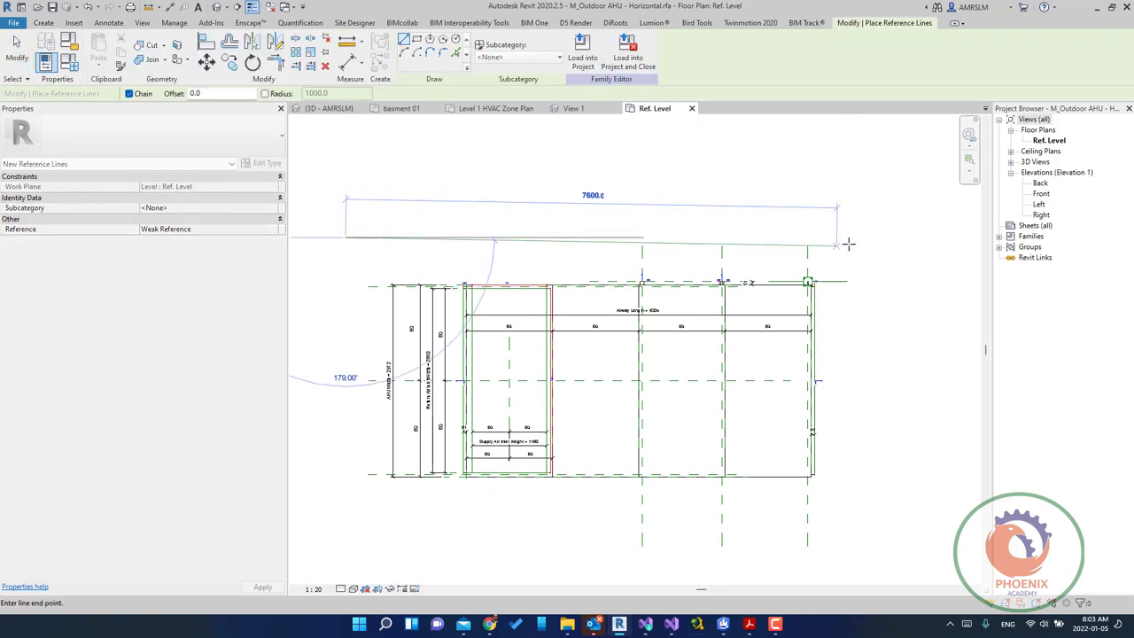
left_click(875, 237)
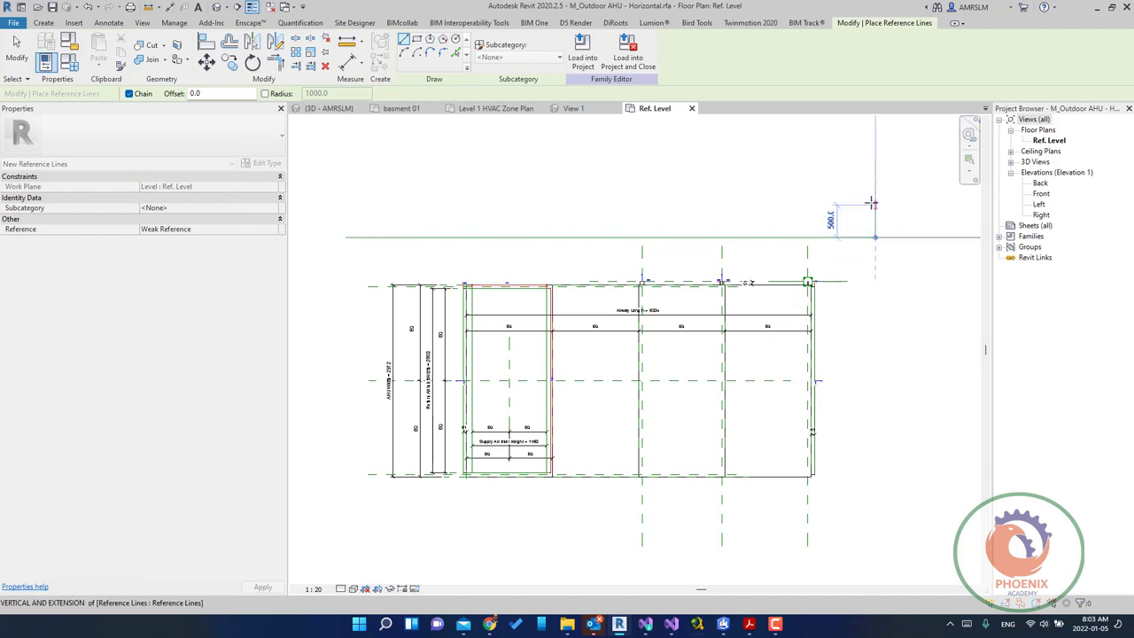
key("Escape")
left_click(850, 197)
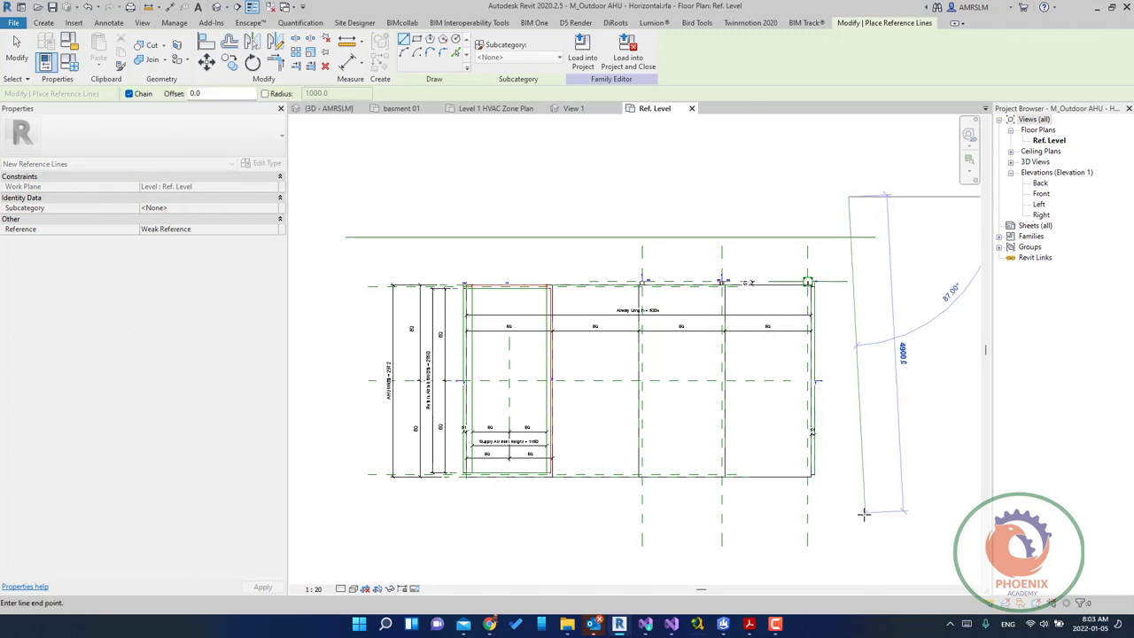
left_click(849, 557)
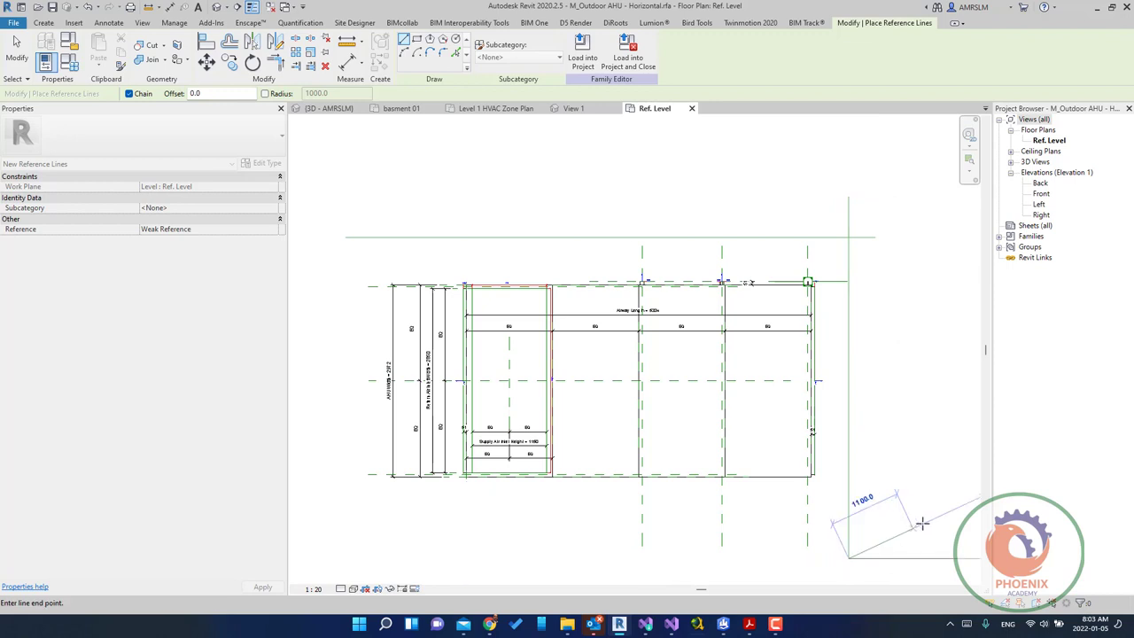
key("Escape")
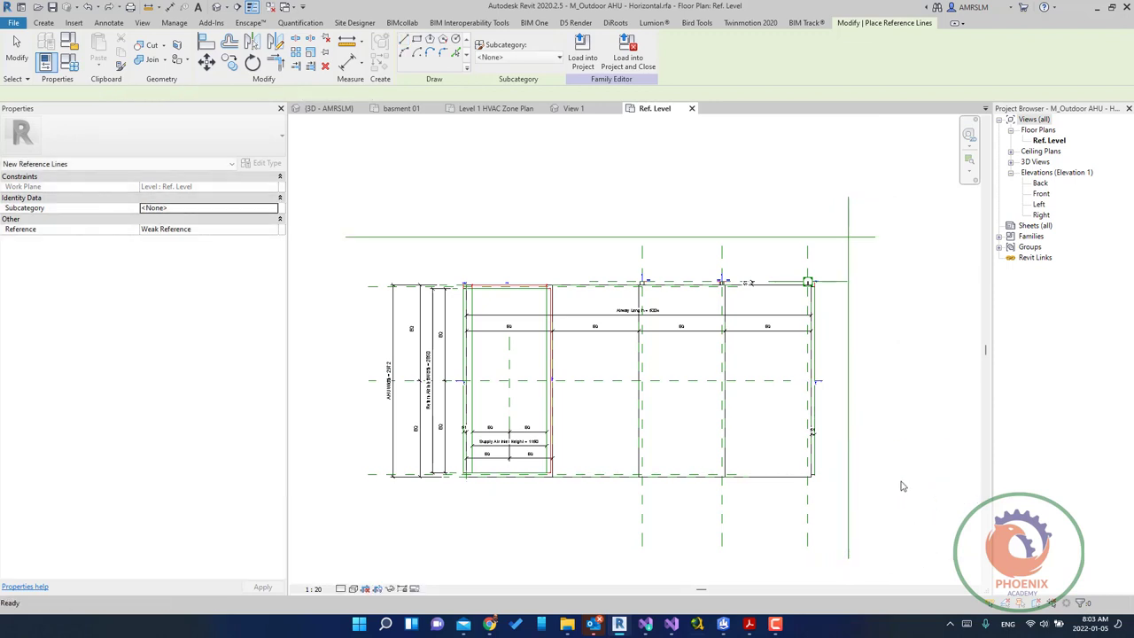
- Draw the bottom and left reference lines to close the clearance boundary
left_click(906, 514)
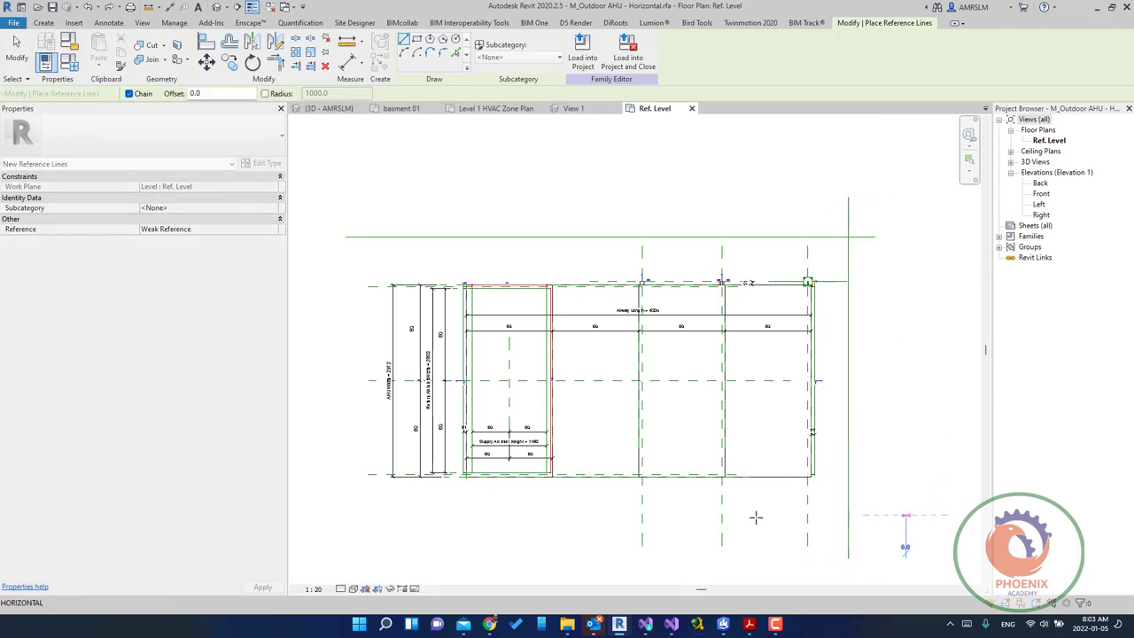
left_click(346, 514)
left_click(345, 185)
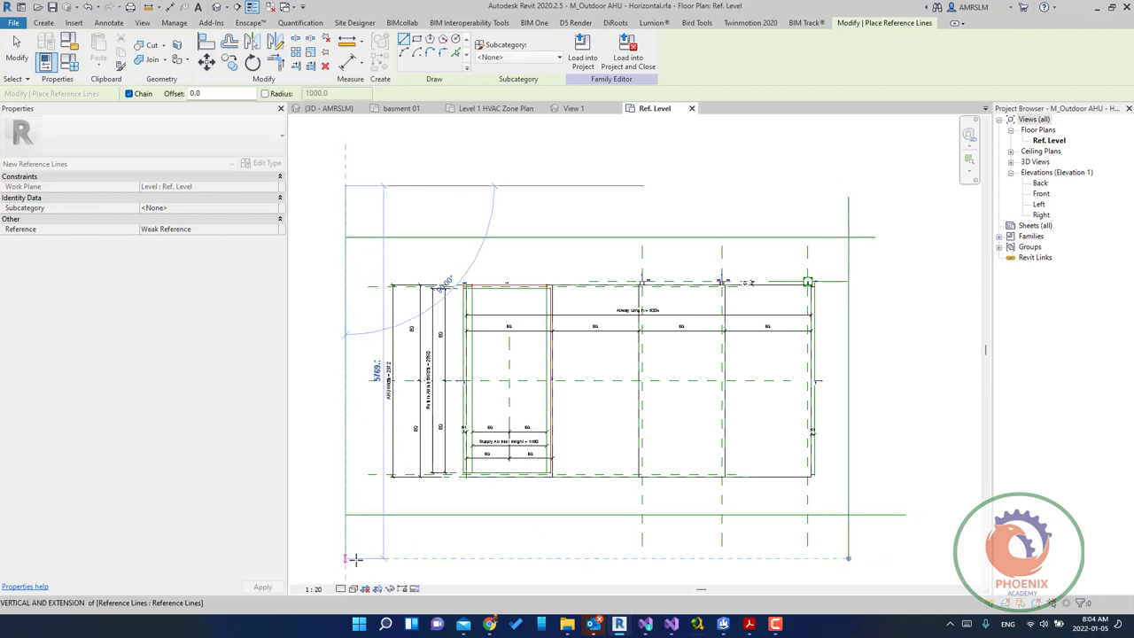
left_click(351, 567)
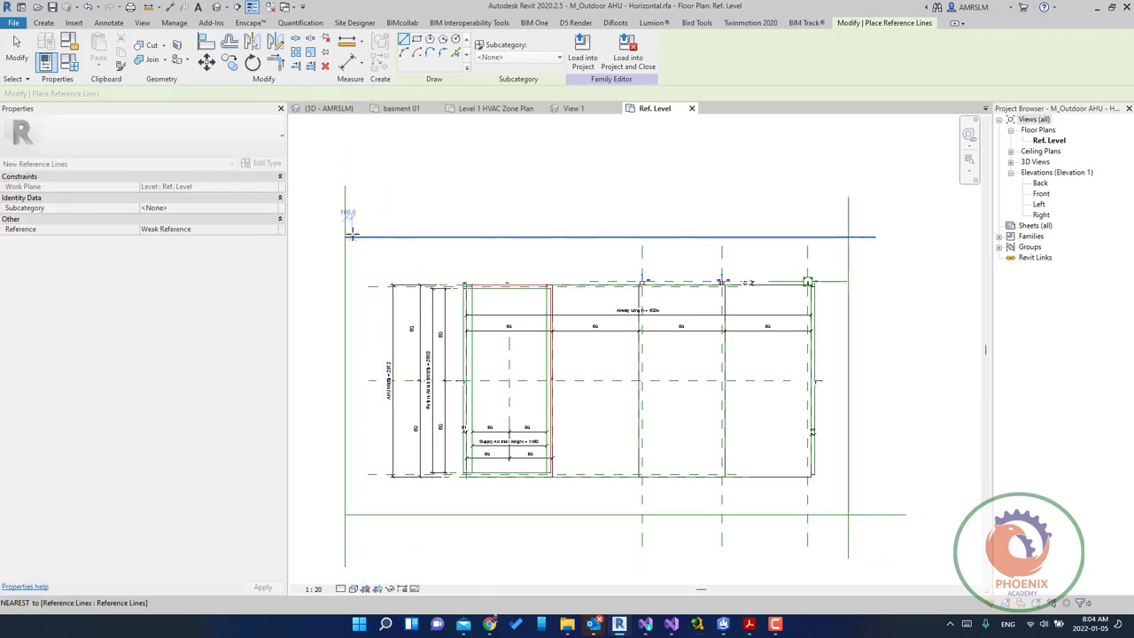
scroll(351, 232, "up", 2)
- Dimension the top and bottom clearance gaps (788 and 626) from the unit's reference planes
key("i")
left_click(387, 313)
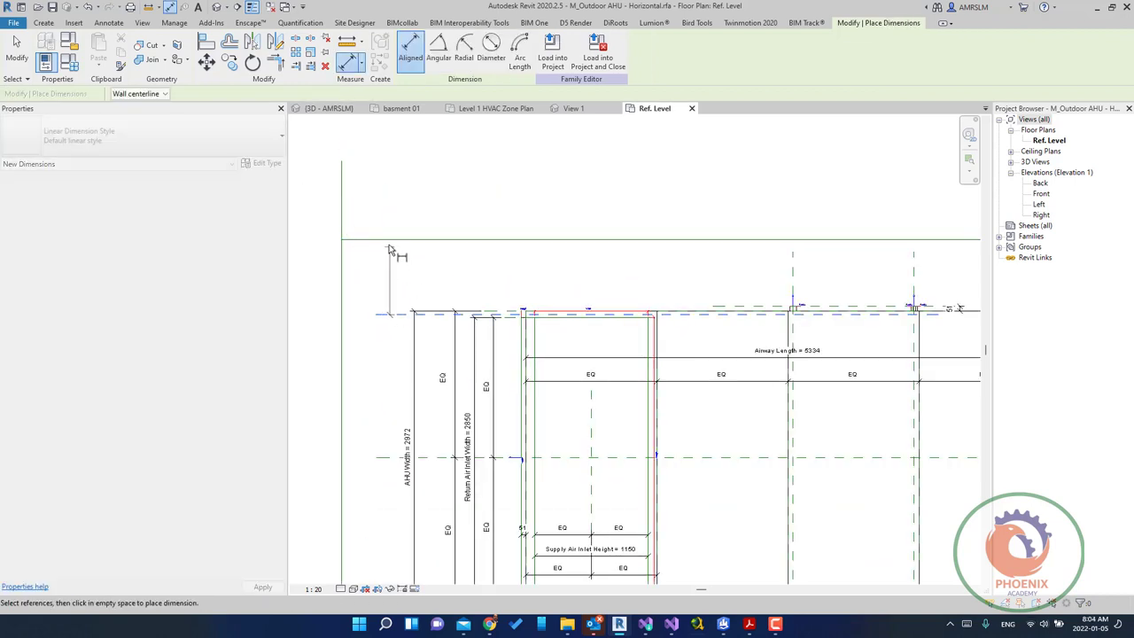
left_click(387, 240)
left_click(387, 257)
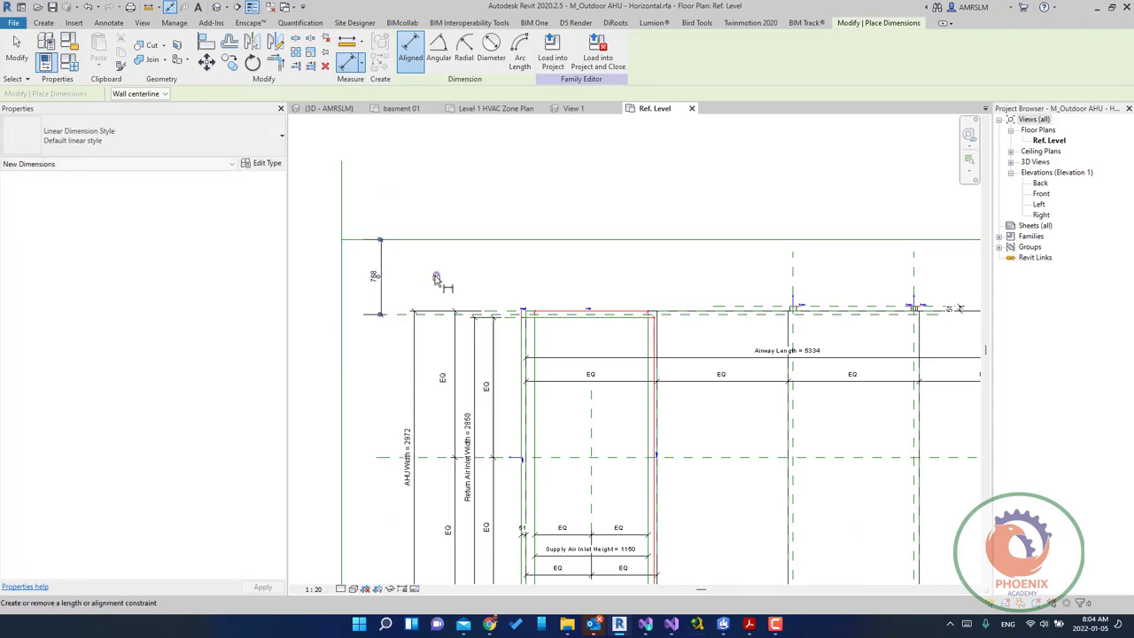
scroll(439, 237, "down", 2)
scroll(700, 416, "up", 1)
scroll(775, 437, "up", 2)
middle_click_drag(620, 438, 825, 405)
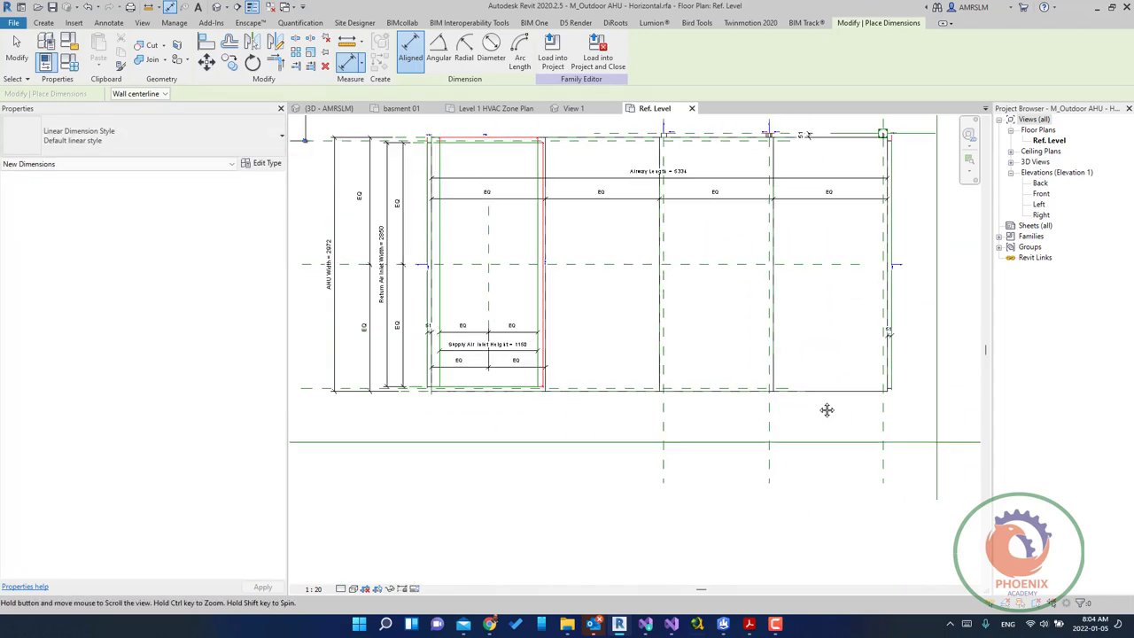
left_click(371, 377)
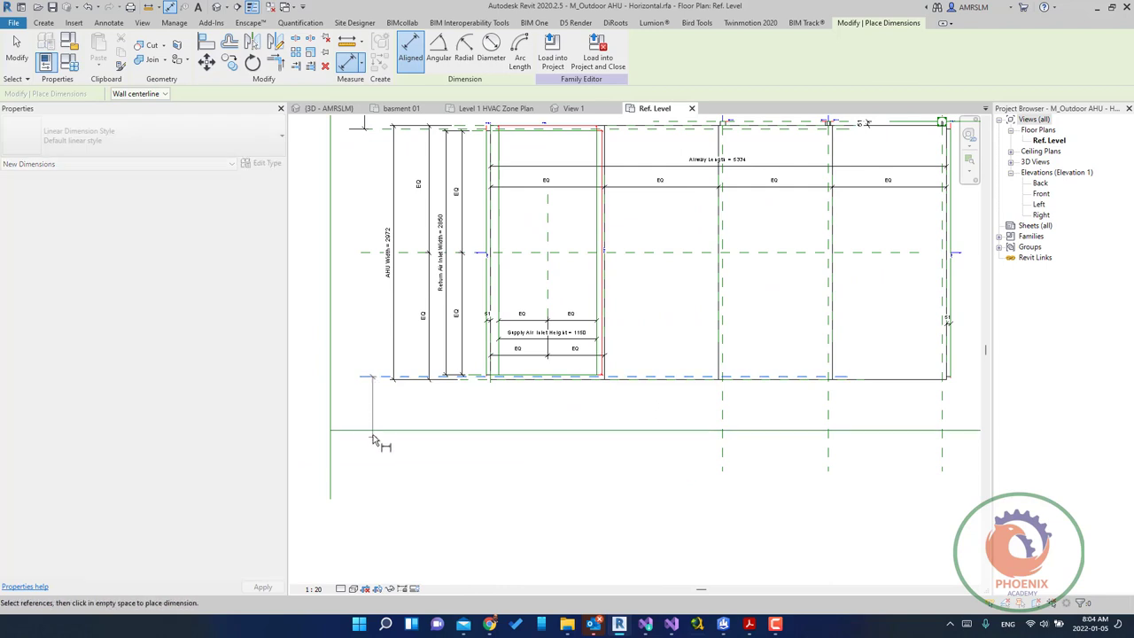
left_click(369, 417)
left_click(362, 397)
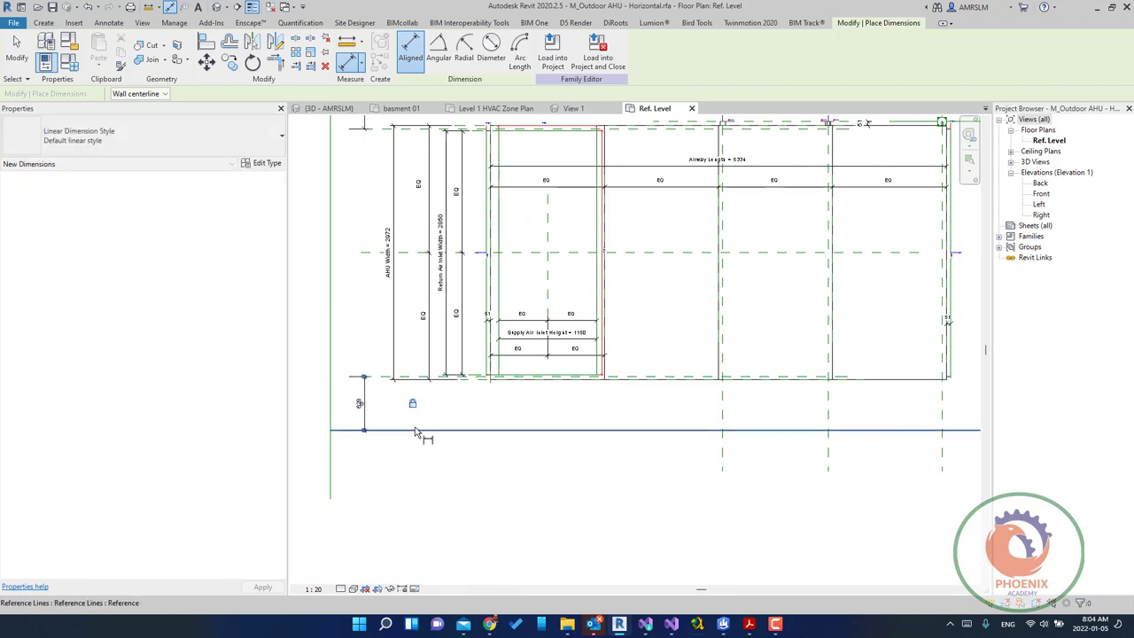
- Dimension the gap between the unit's right edge and the right reference line
scroll(419, 413, "down", 2)
scroll(715, 248, "up", 1)
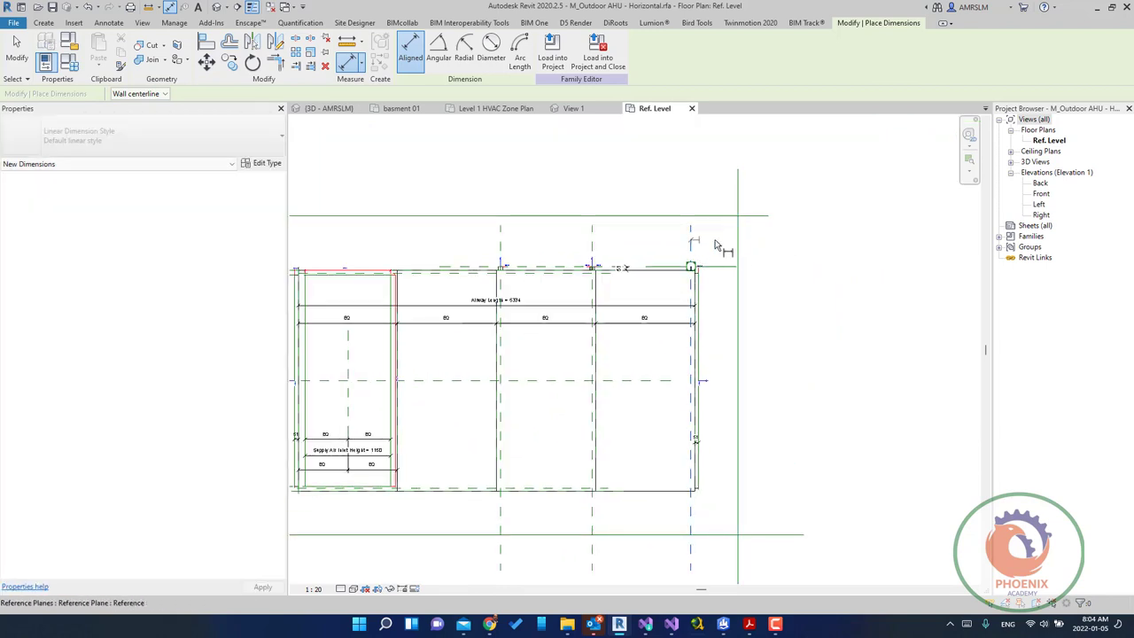
left_click(737, 241)
left_click(779, 248)
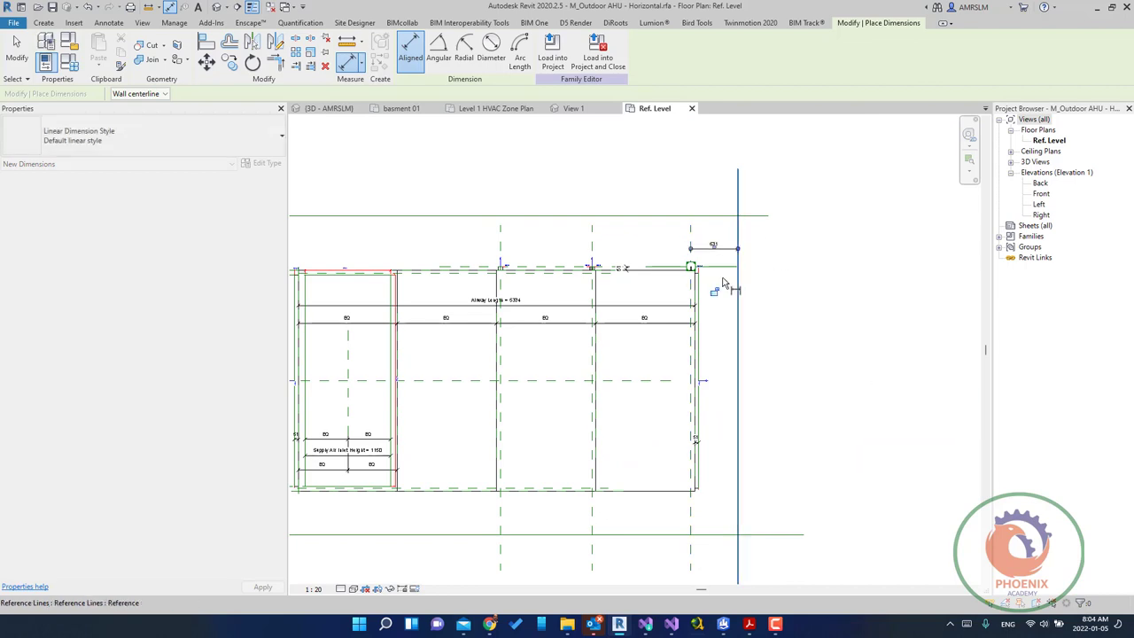
key("Escape")
key("Escape")
scroll(785, 284, "down", 2)
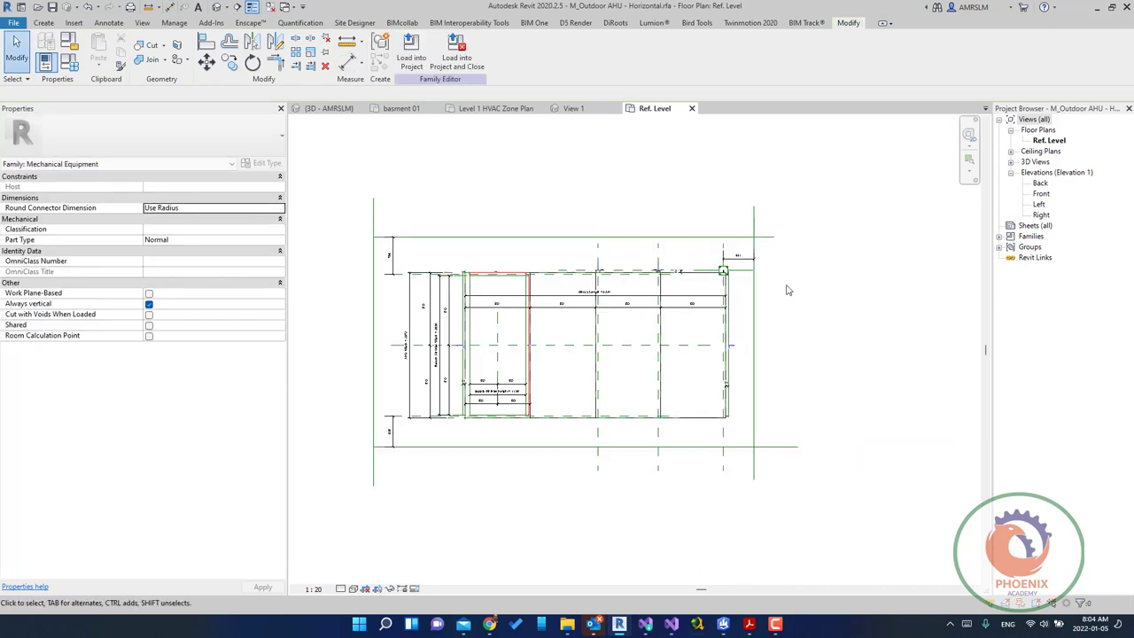
middle_click_drag(785, 286, 840, 417)
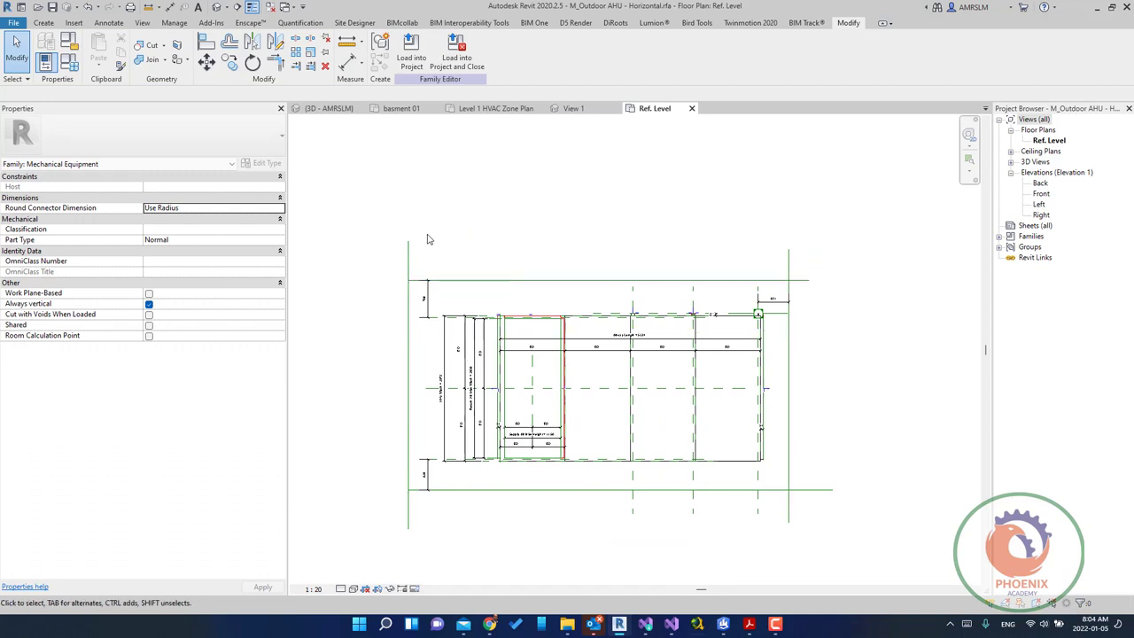
- Sketch a 7787.5 × 4295 extrusion rectangle snapped to the reference line corners
left_click(43, 23)
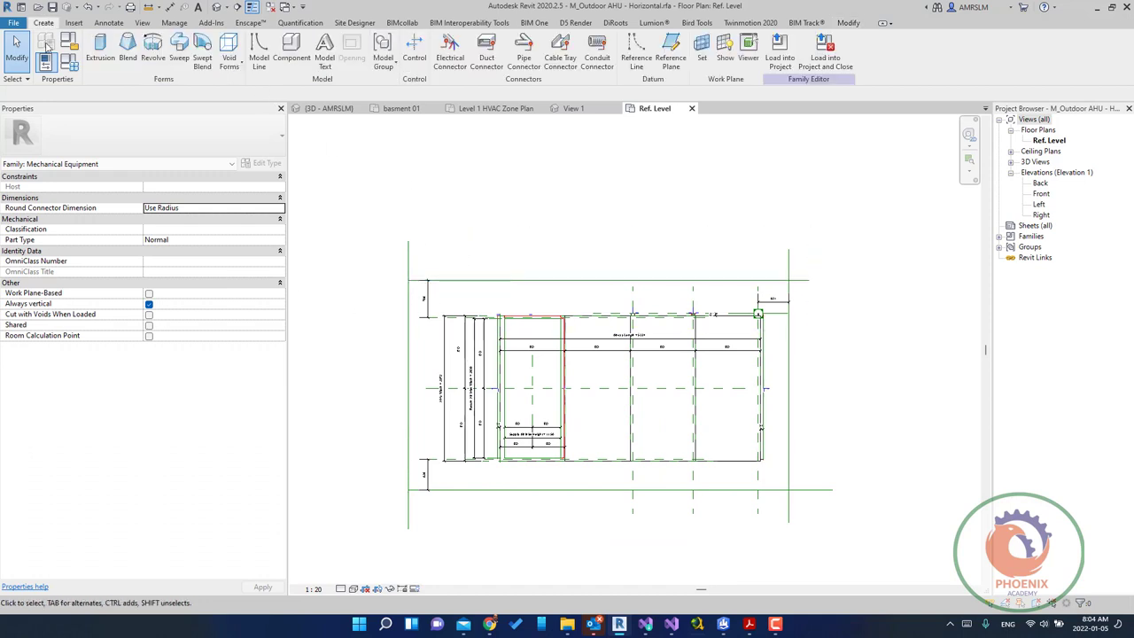
left_click(100, 49)
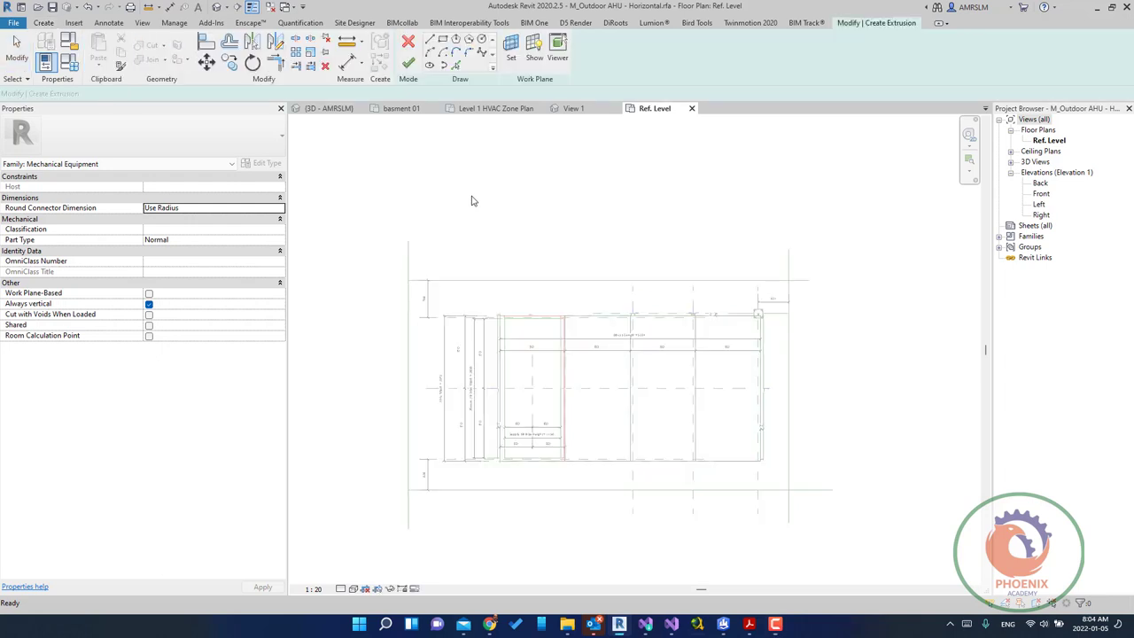
left_click(444, 45)
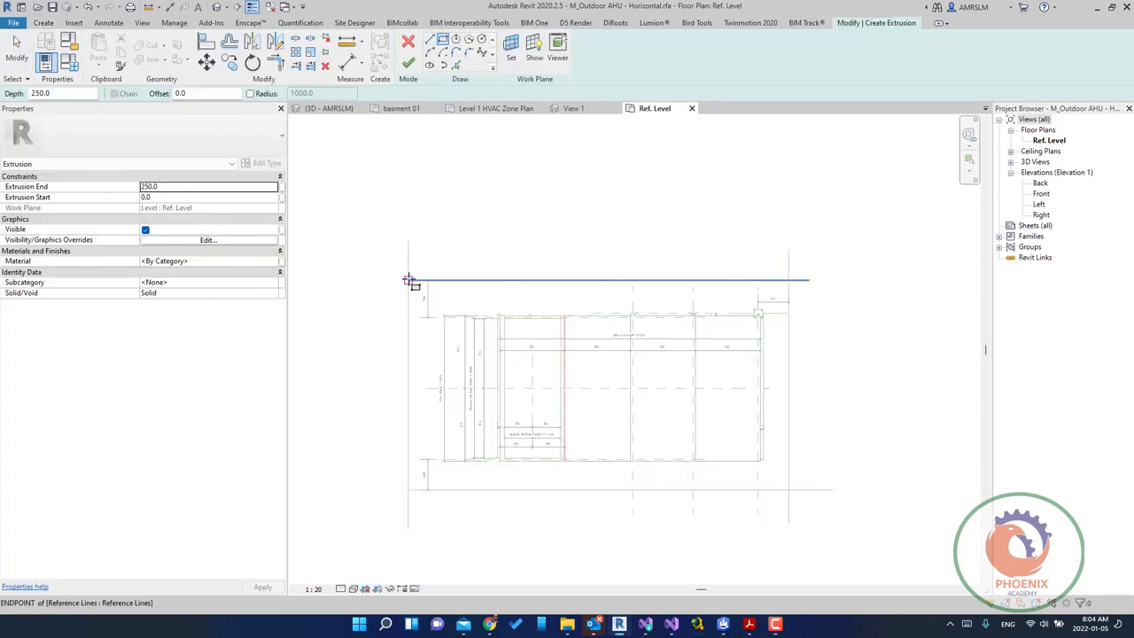
left_click(409, 279)
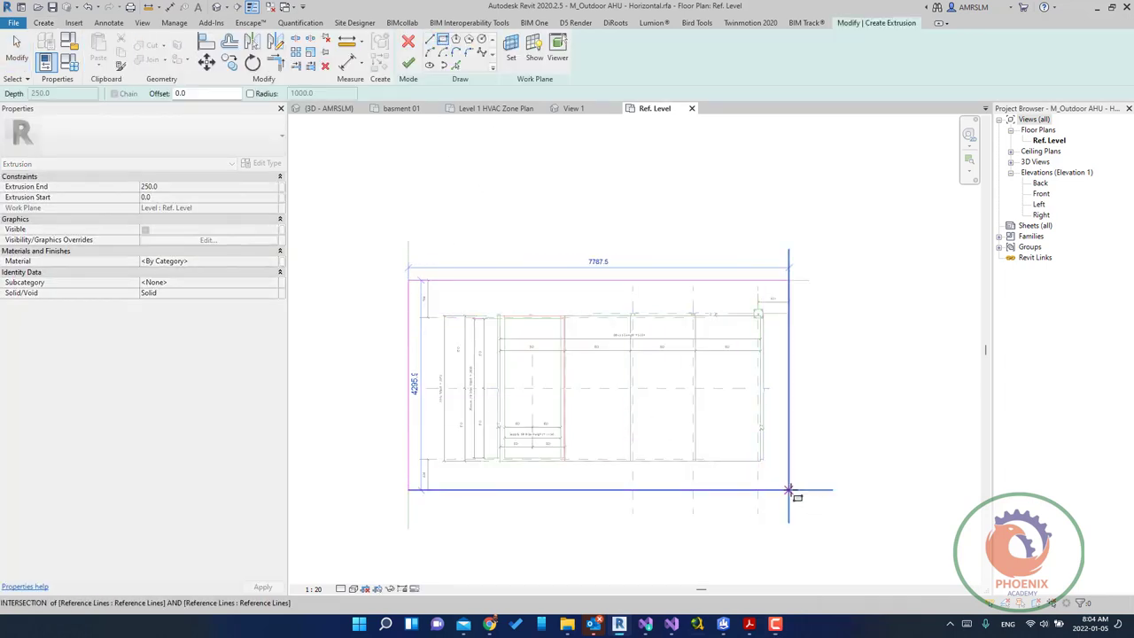
left_click(788, 489)
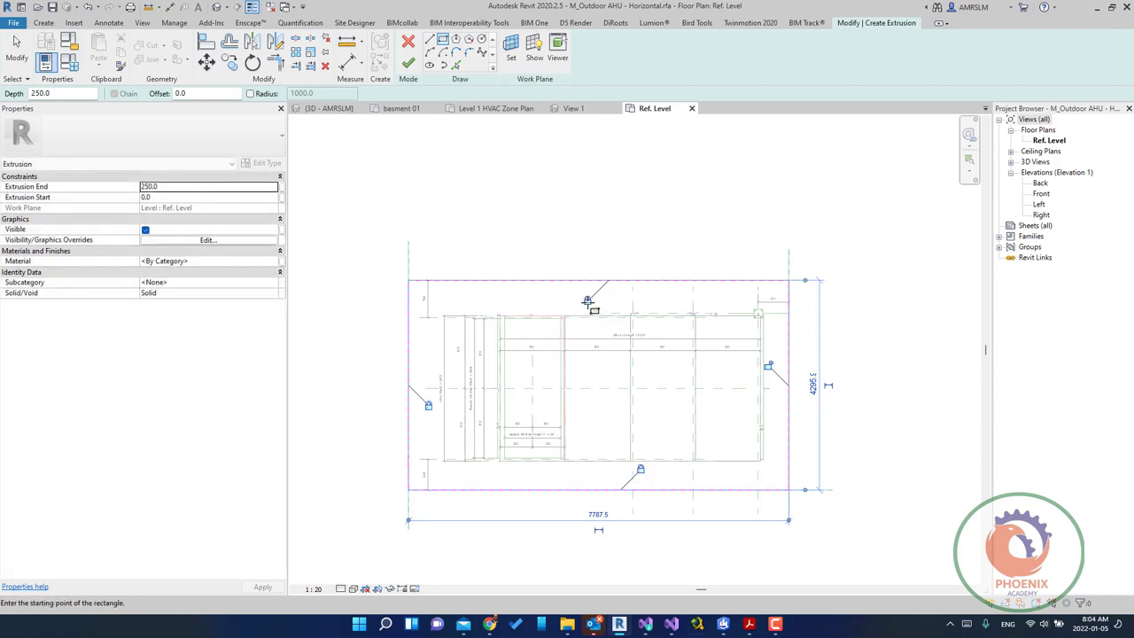
double_click(1039, 183)
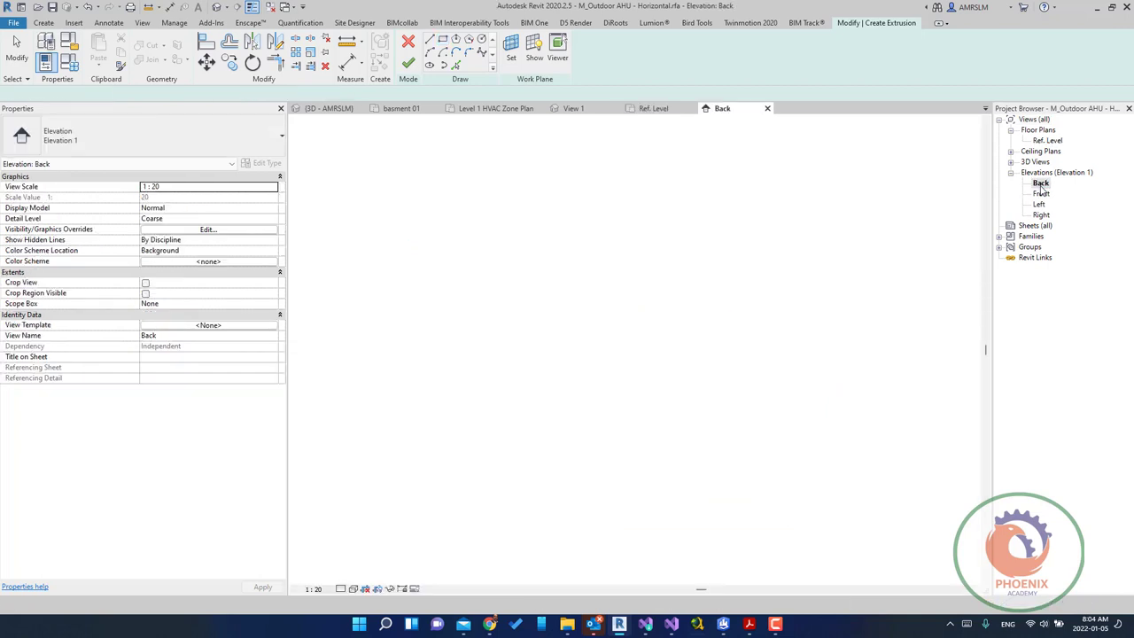
- Finish the extrusion and lock its top to the upper reference plane at 2641.6
left_click(407, 63)
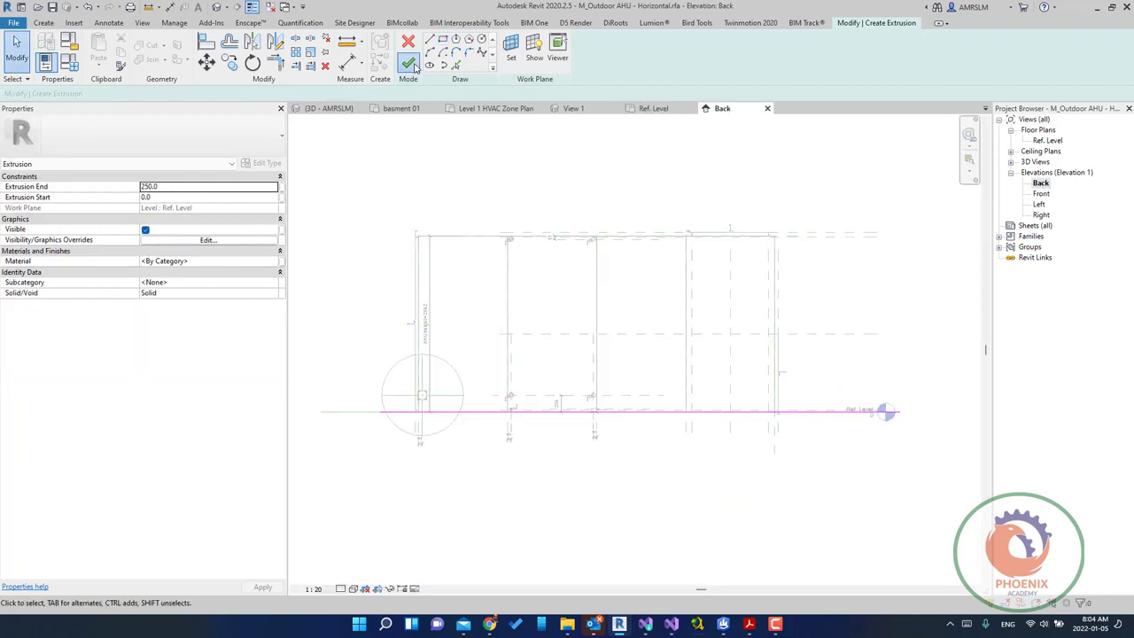
left_click_drag(640, 394, 638, 234)
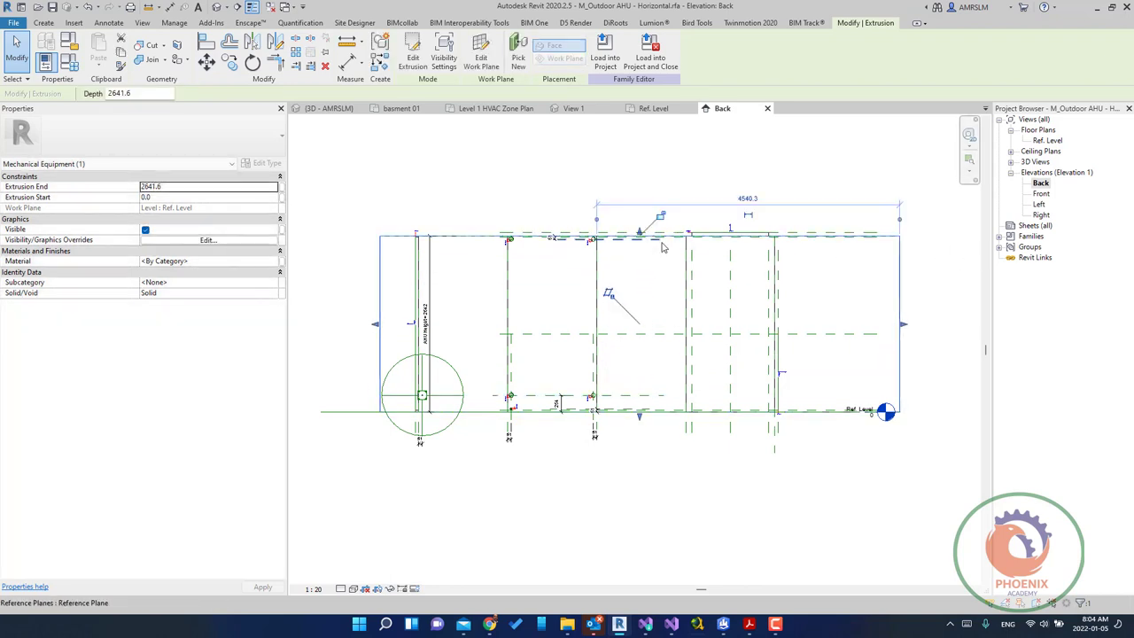
left_click(660, 217)
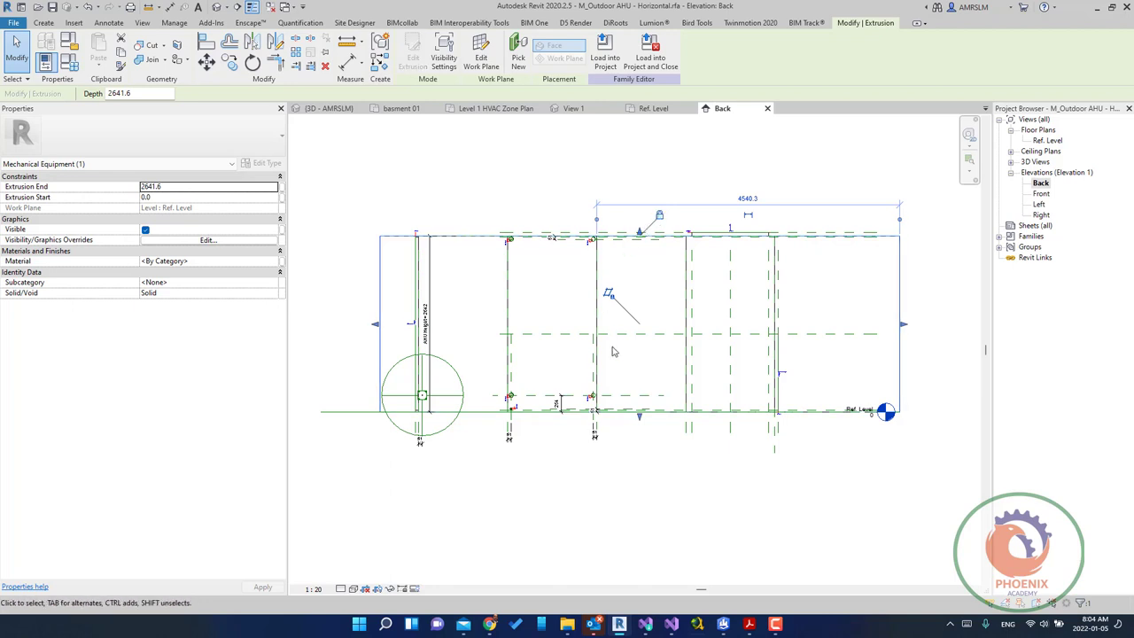
left_click(681, 503)
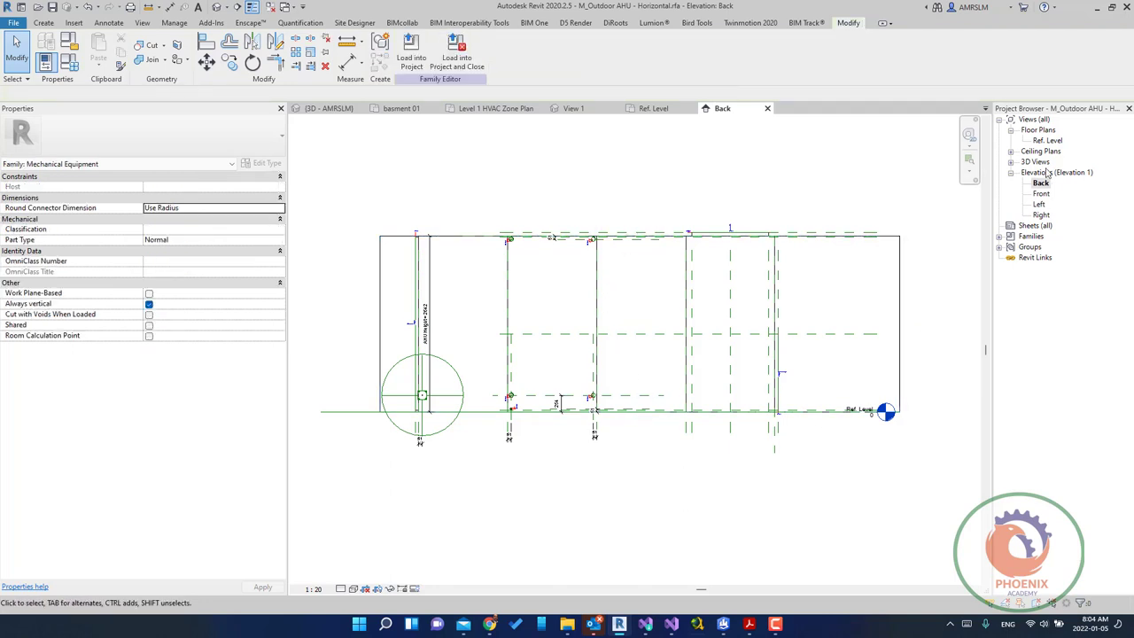
left_click(896, 280)
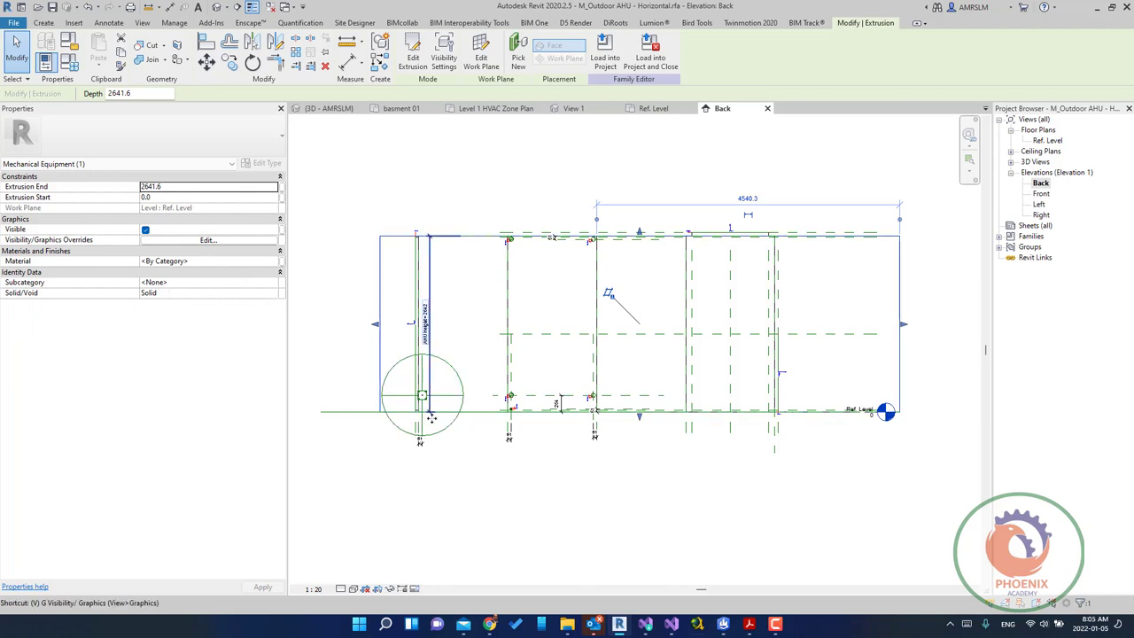
- Create a new Mechanical Equipment subcategory named 'clearnce' in Object Styles
key("g")
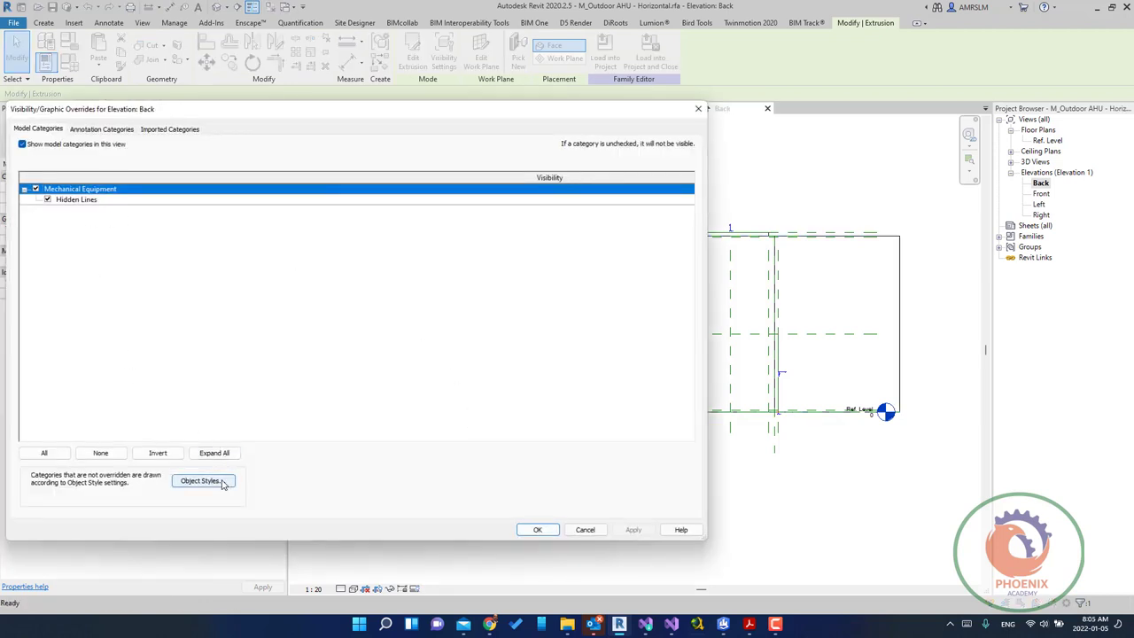
left_click(221, 481)
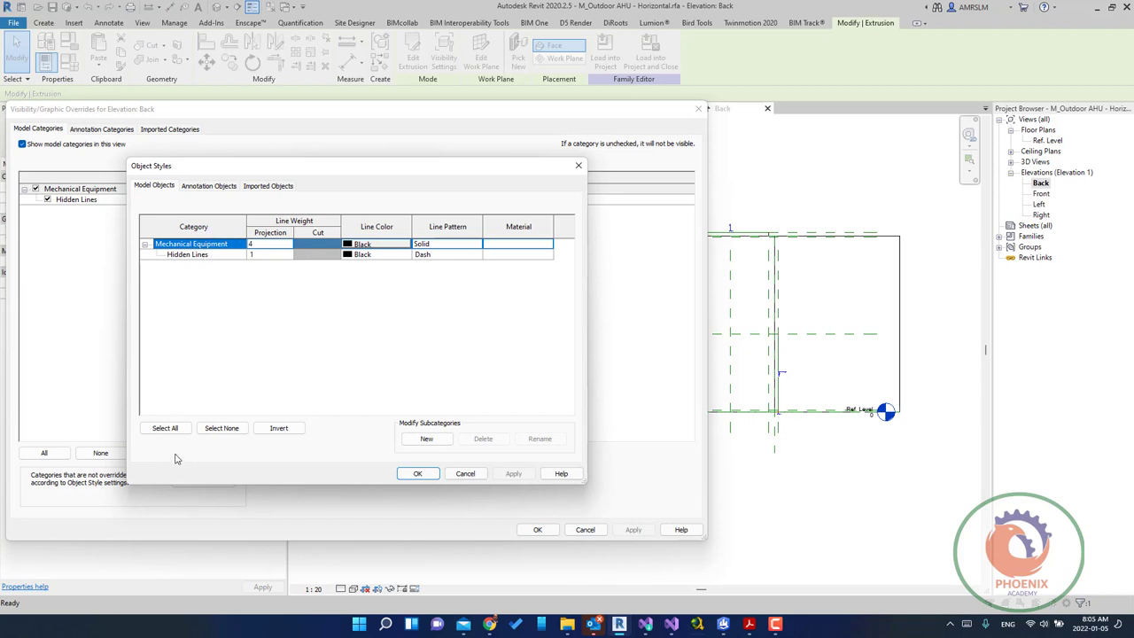
left_click(421, 440)
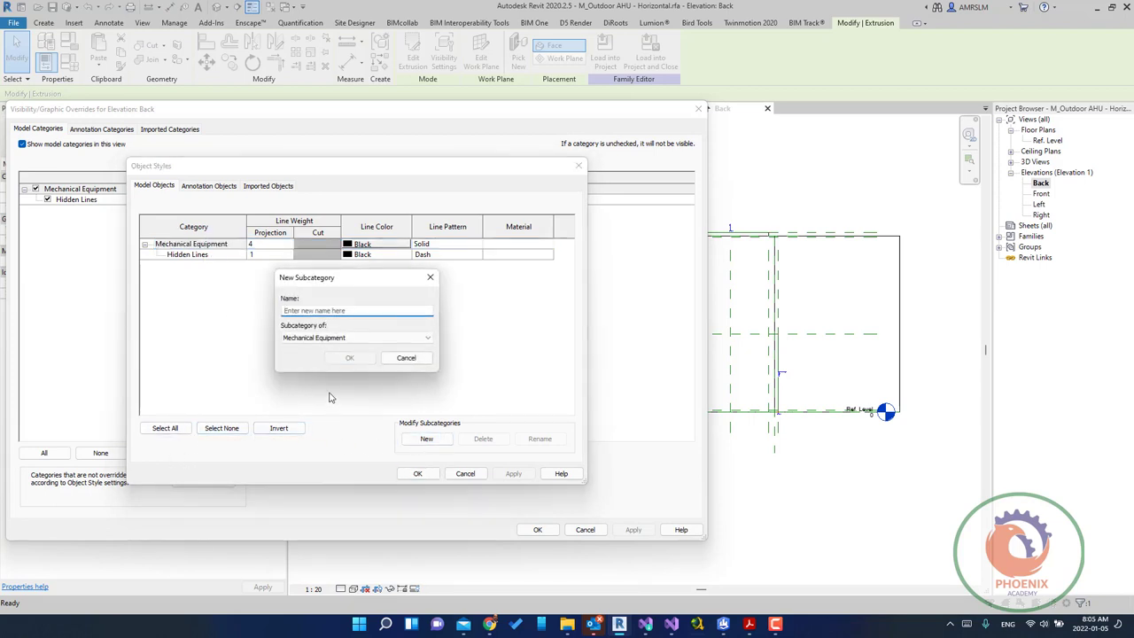
type("clearnce")
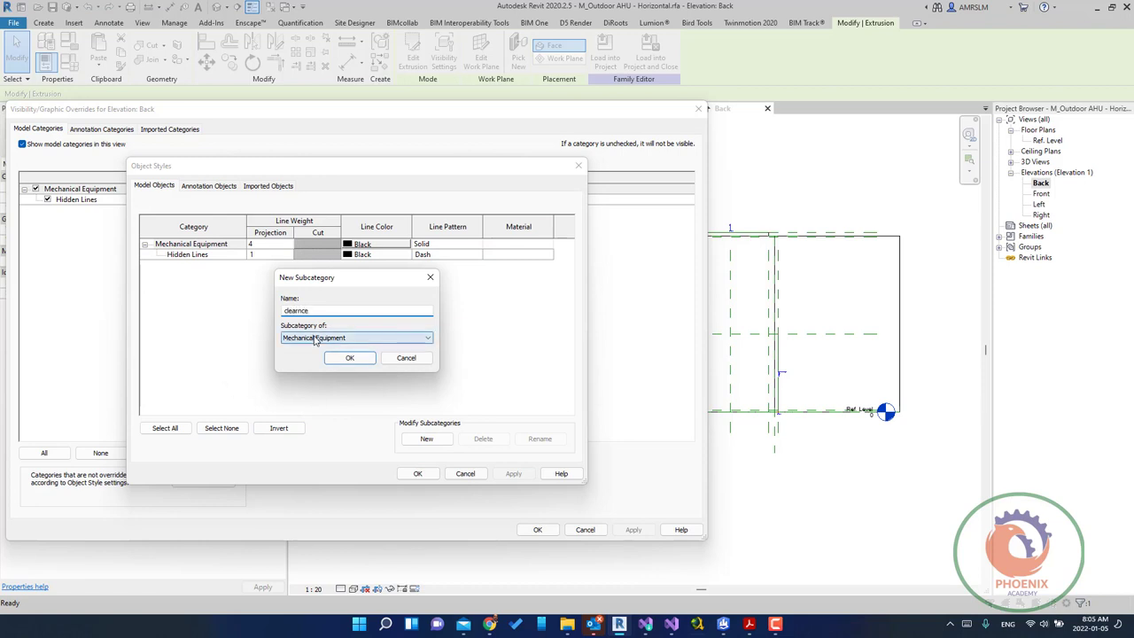
left_click(342, 359)
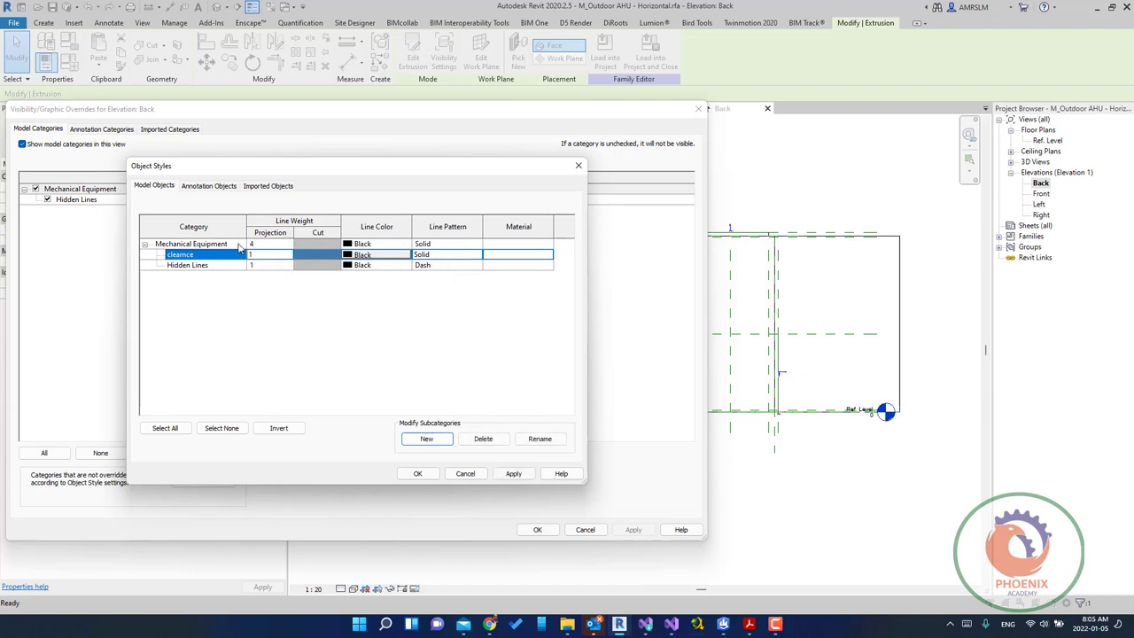
- Give clearnce line weight 5, RGB 128-128-255 colour and the Dash dot dot pattern
left_click(282, 256)
left_click(363, 254)
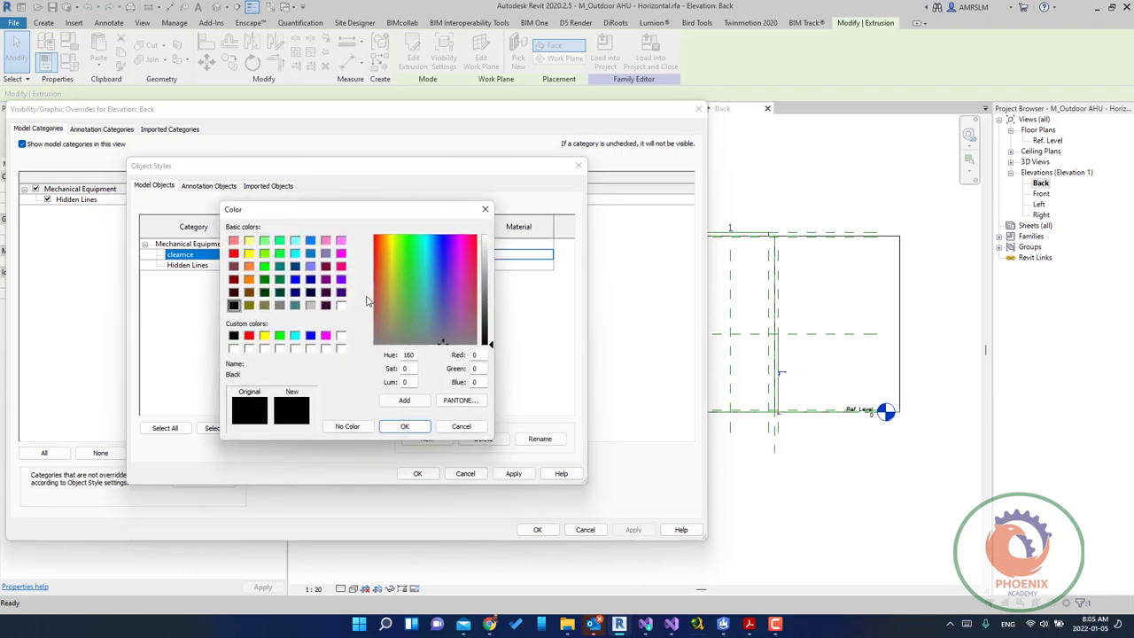
left_click(310, 266)
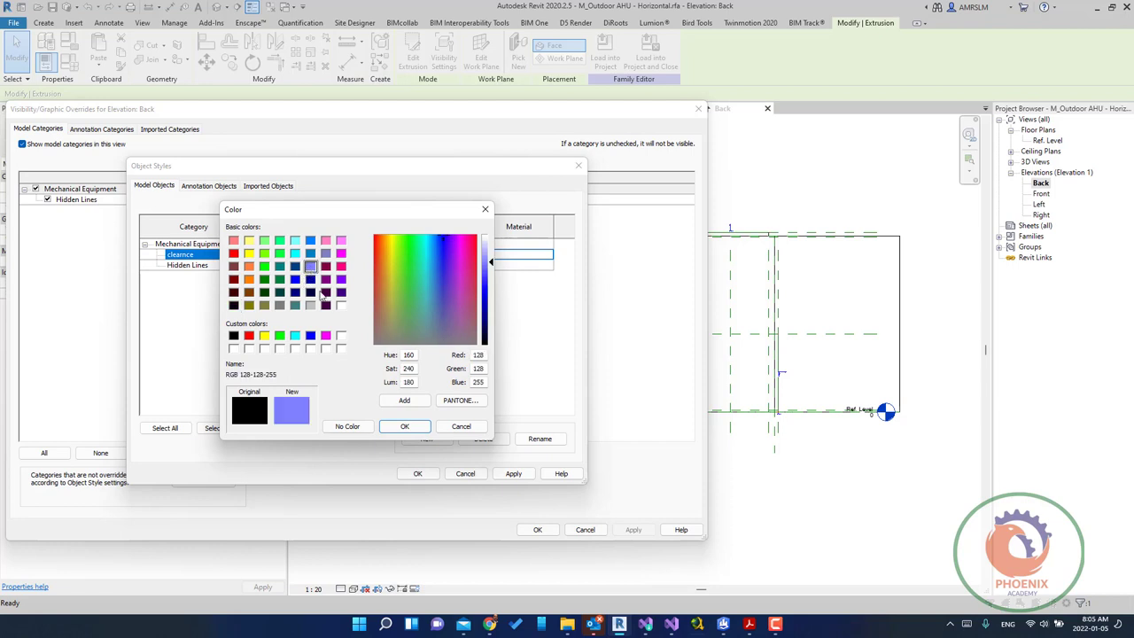
left_click(404, 426)
left_click(419, 256)
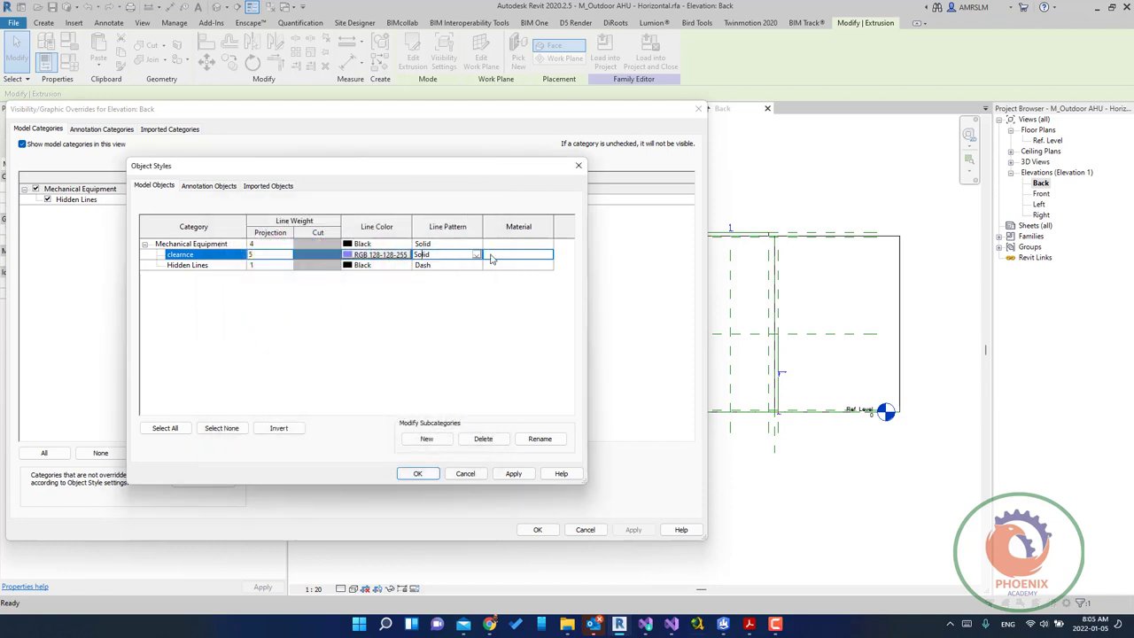
left_click(476, 255)
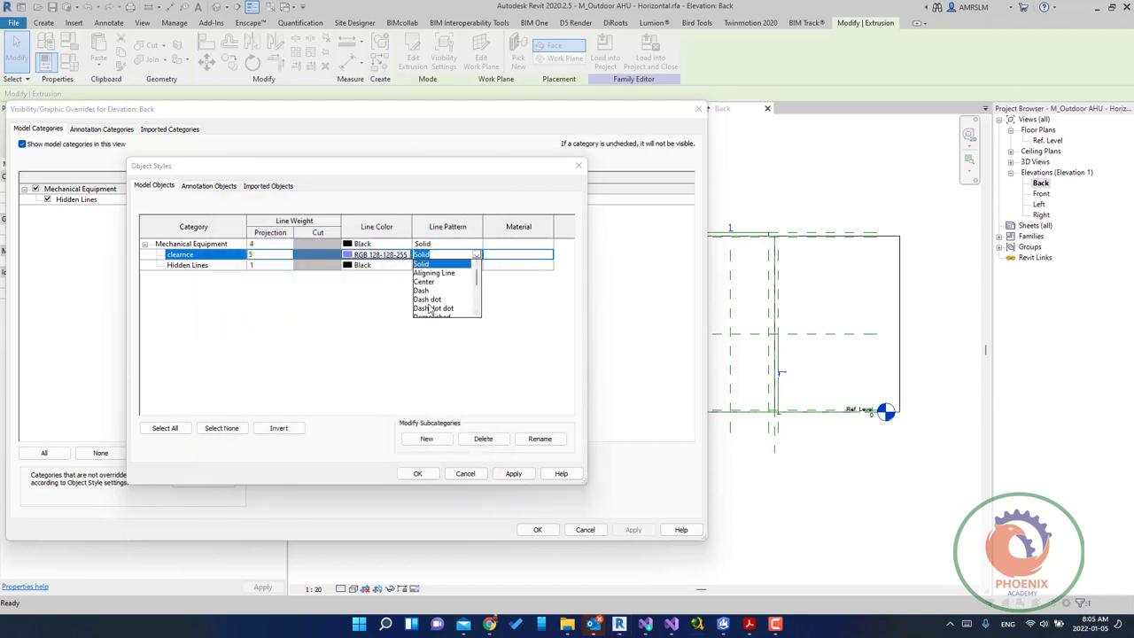
left_click(433, 312)
left_click(417, 473)
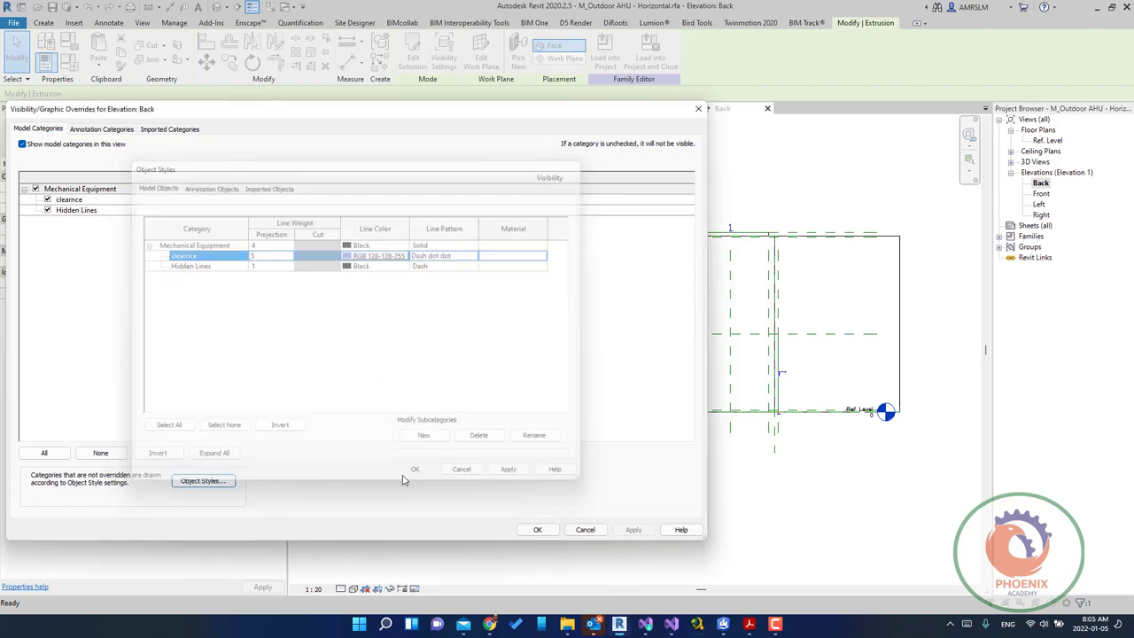
left_click(536, 528)
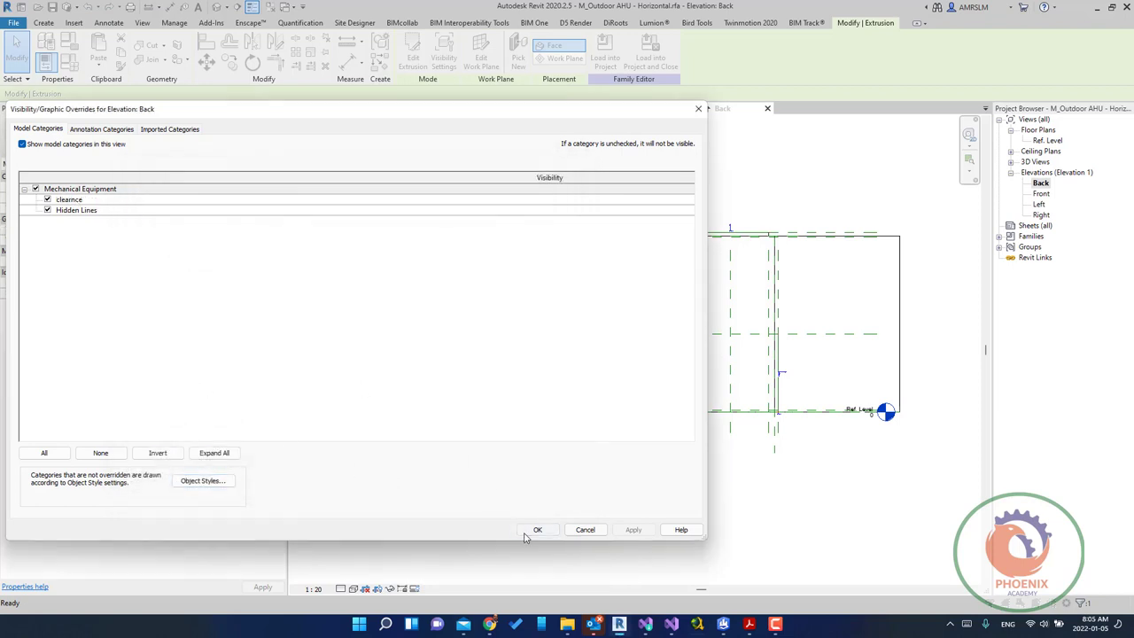
left_click(928, 297)
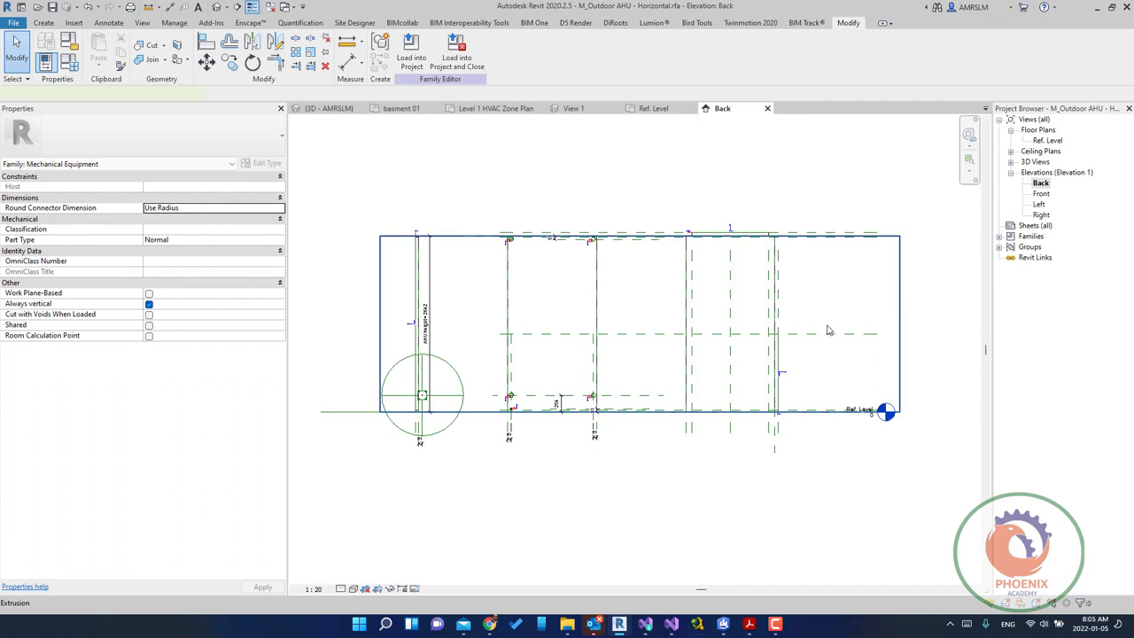
- Assign the extrusion to the clearnce subcategory
left_click(899, 319)
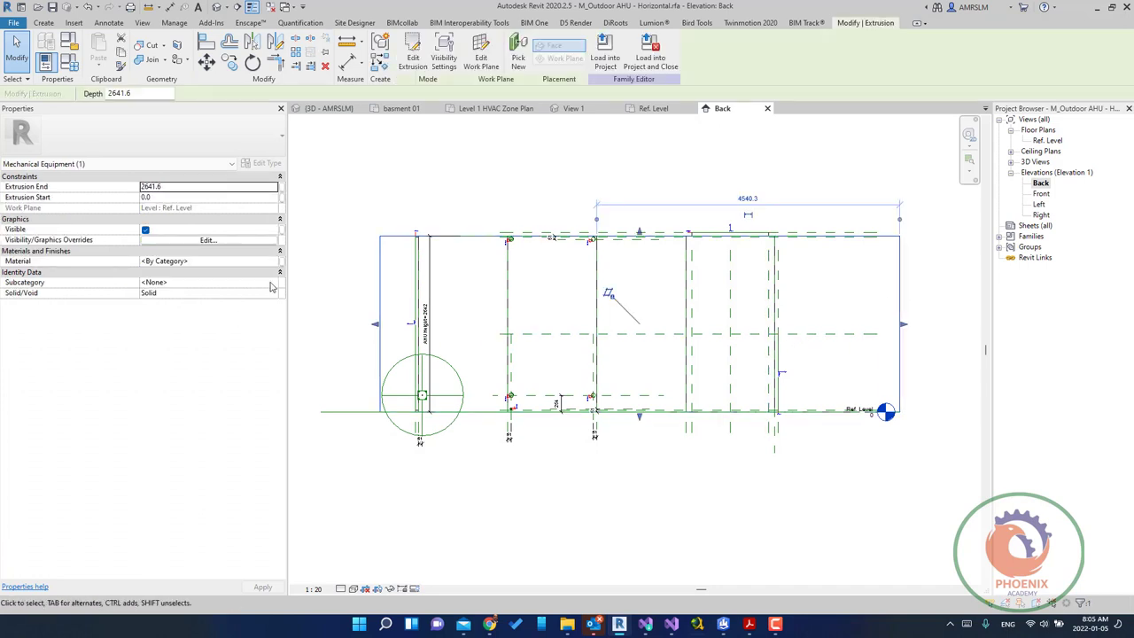
left_click(272, 283)
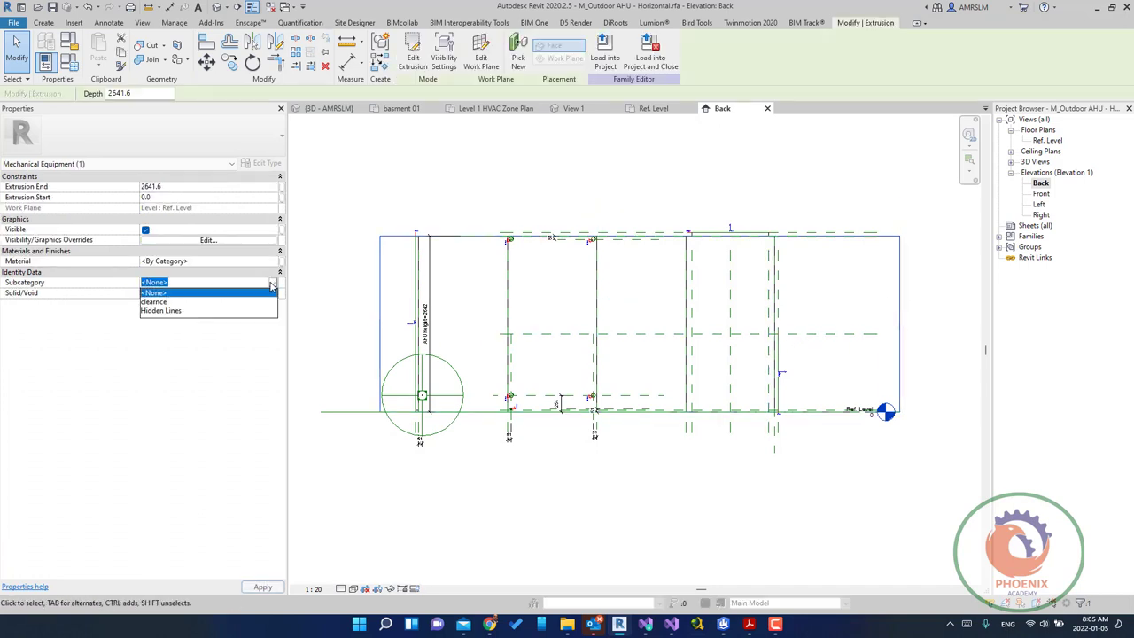
left_click(154, 302)
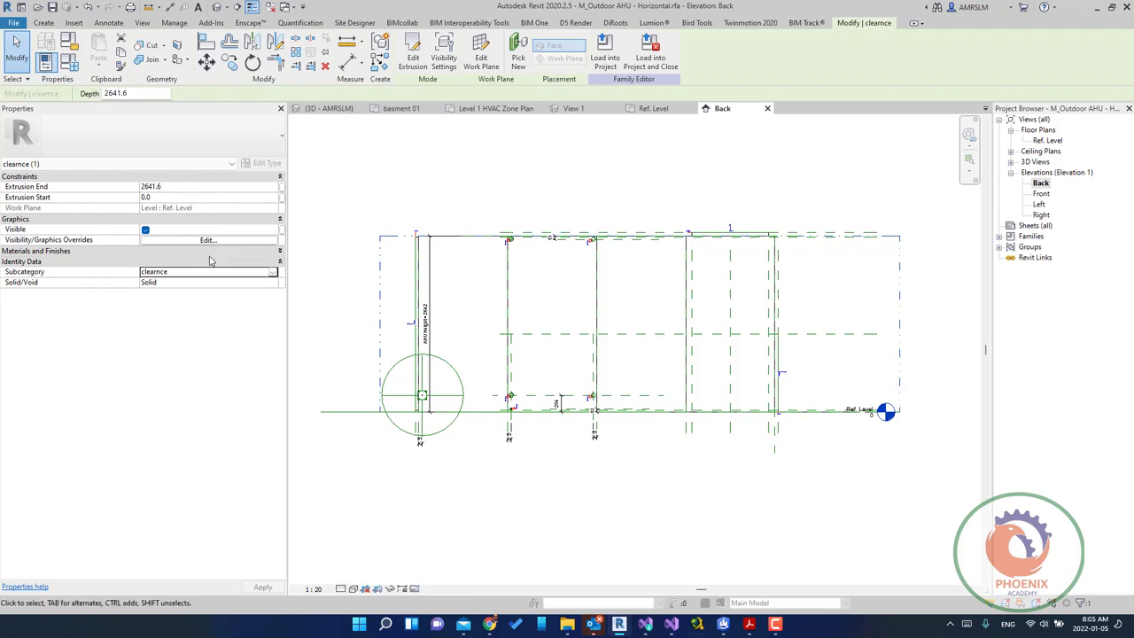
- Duplicate the Glass material as 'clearnce1' and apply it to the extrusion
left_click(213, 252)
left_click(220, 261)
left_click(275, 266)
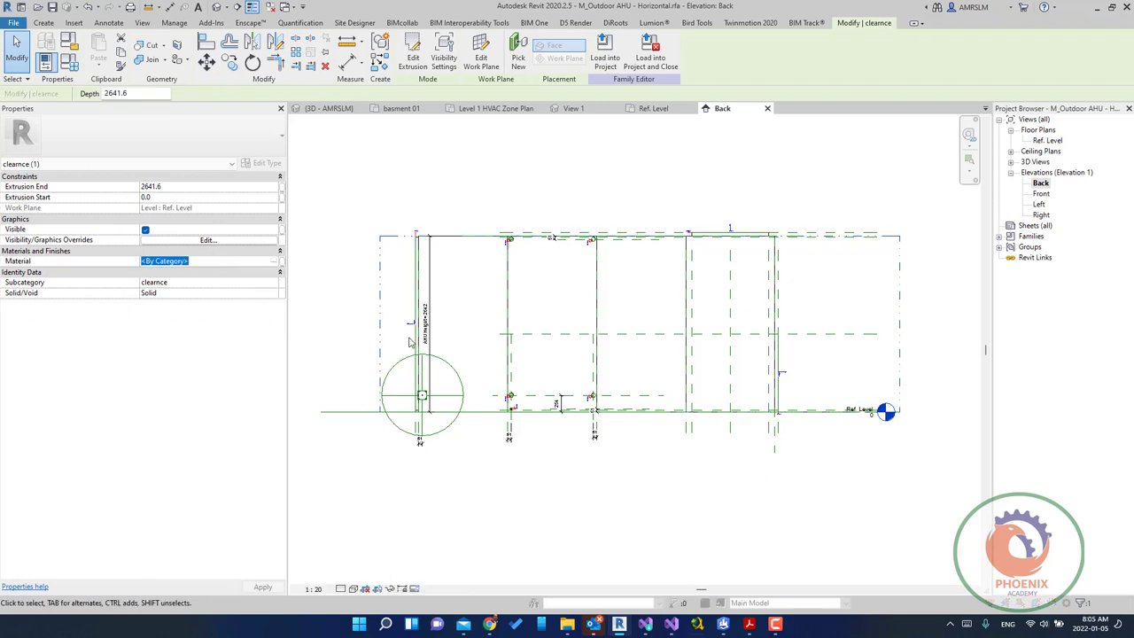
left_click(464, 168)
type("glass")
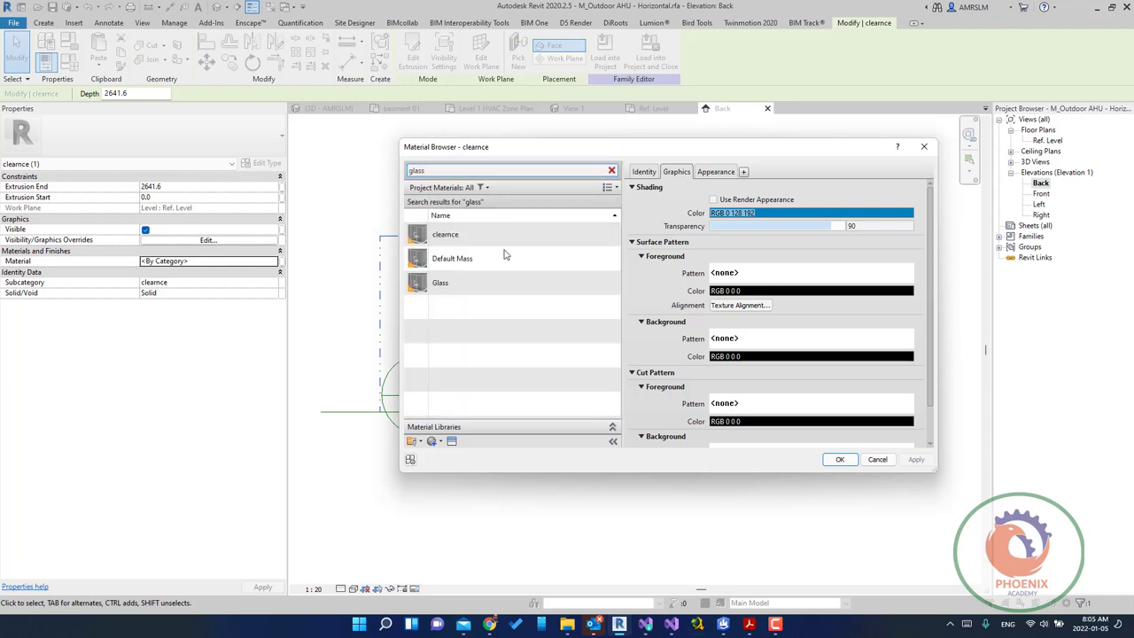
left_click(483, 291)
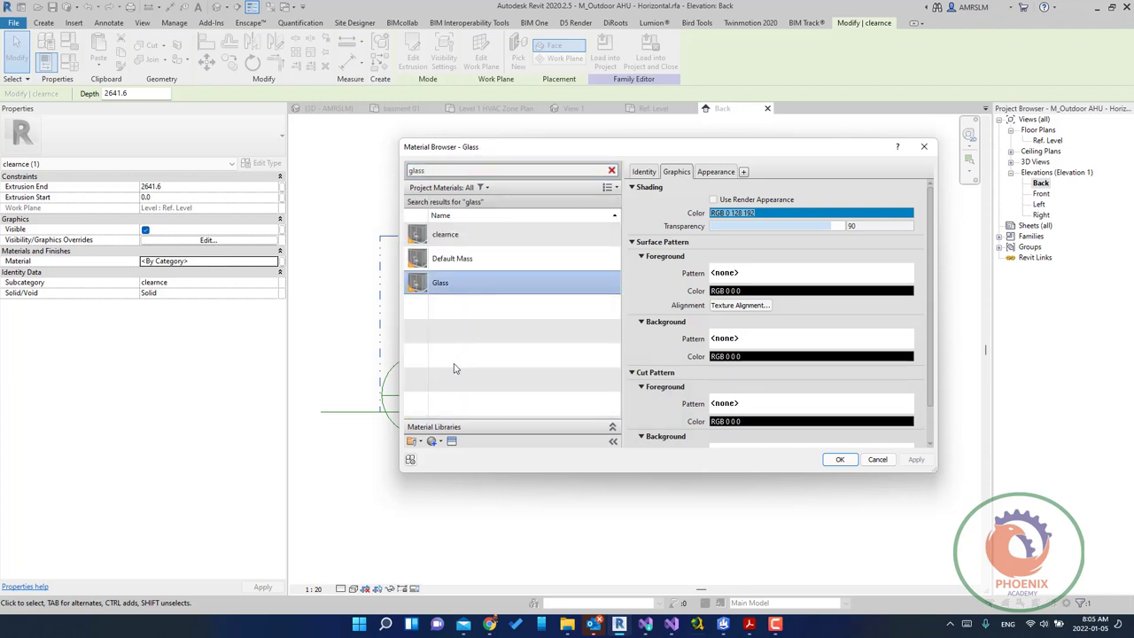
left_click(432, 441)
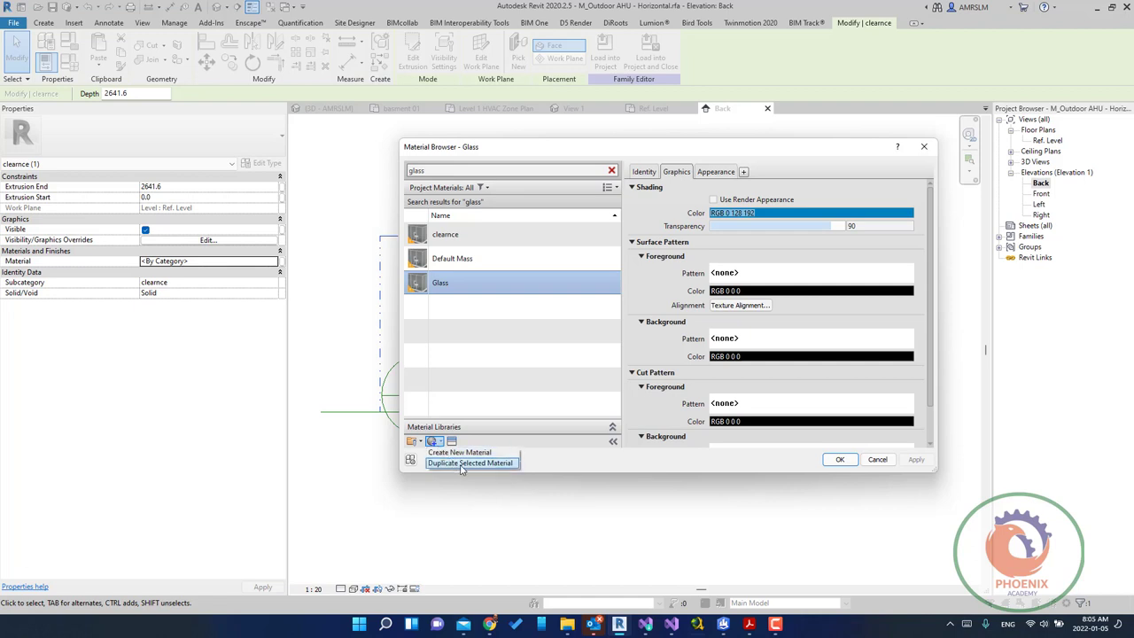
left_click(461, 463)
type("clearnce1")
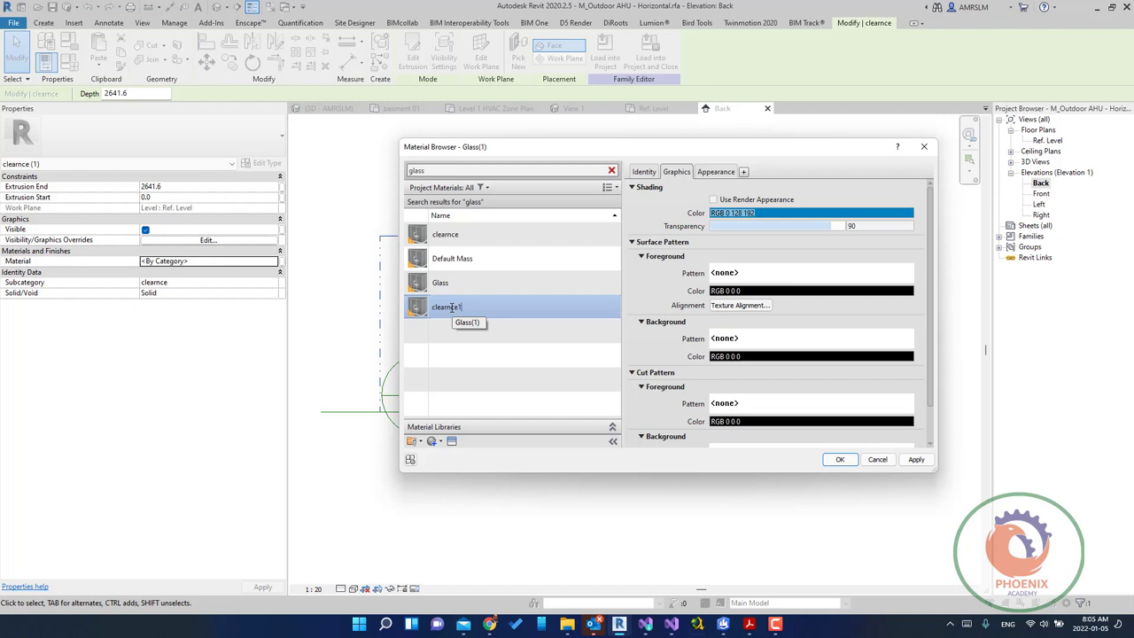
key("Return")
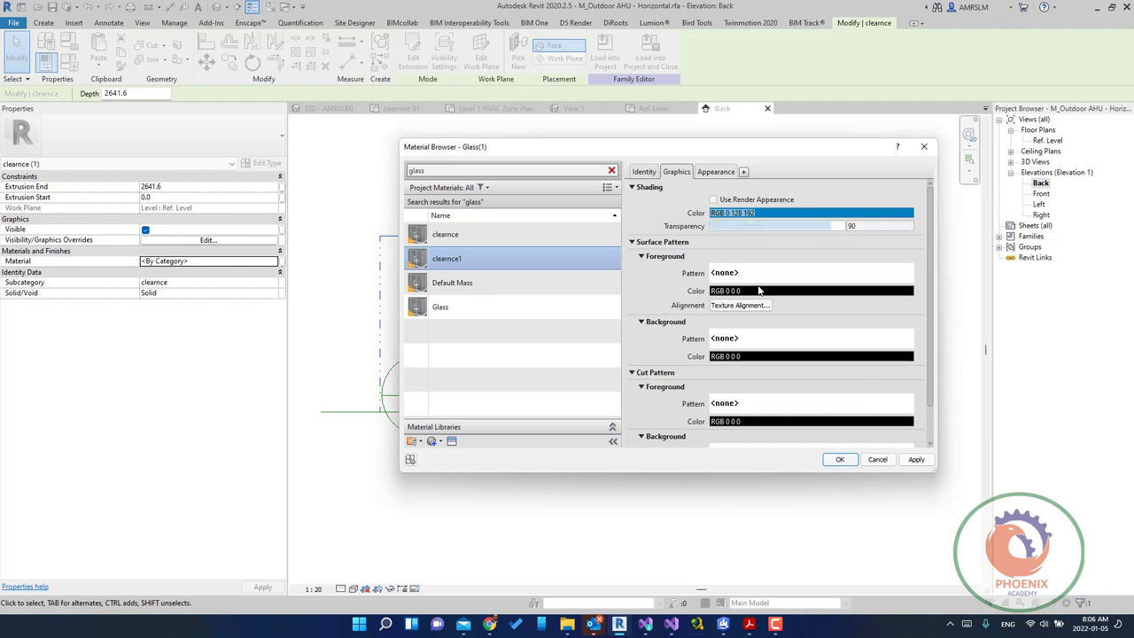
left_click(842, 459)
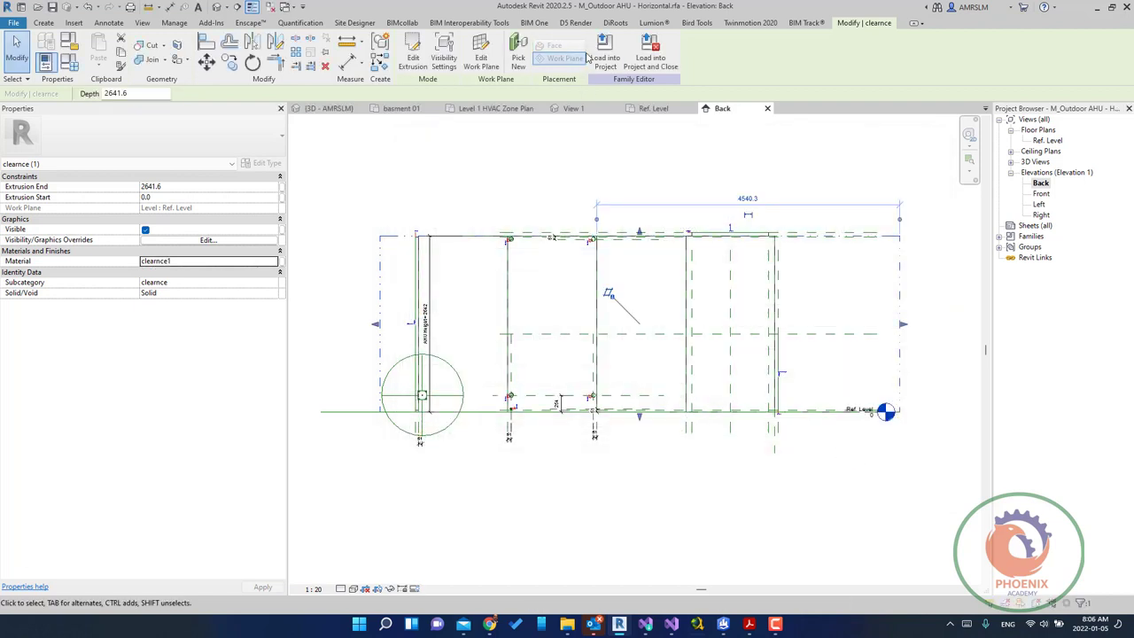
- Load the family into the sample project, overwriting the existing version and parameter values
left_click(604, 49)
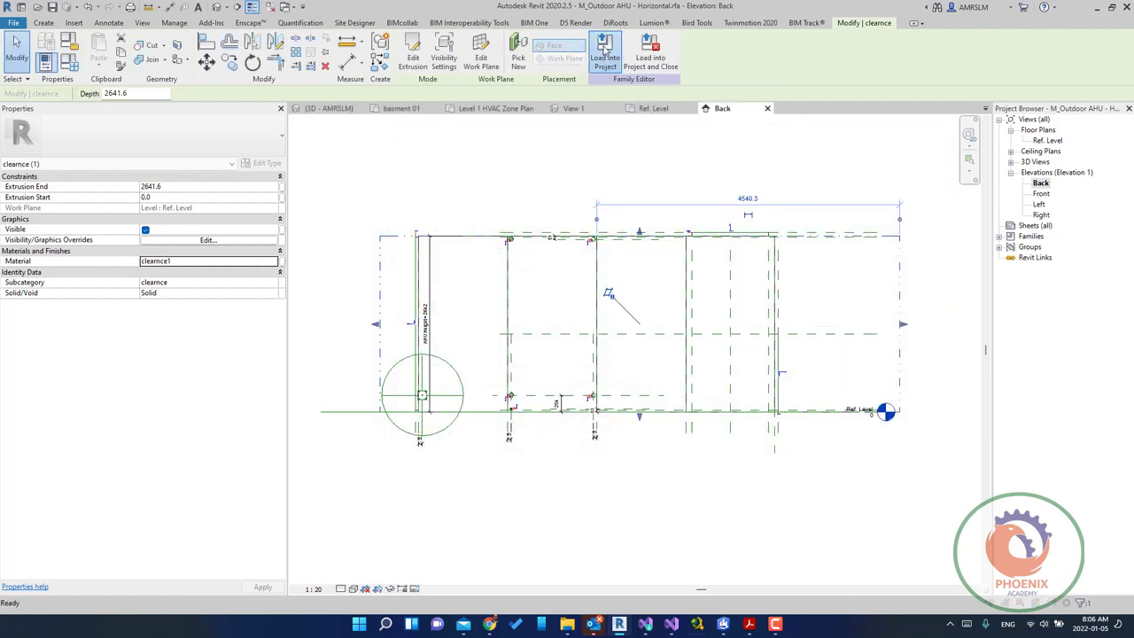
left_click(534, 399)
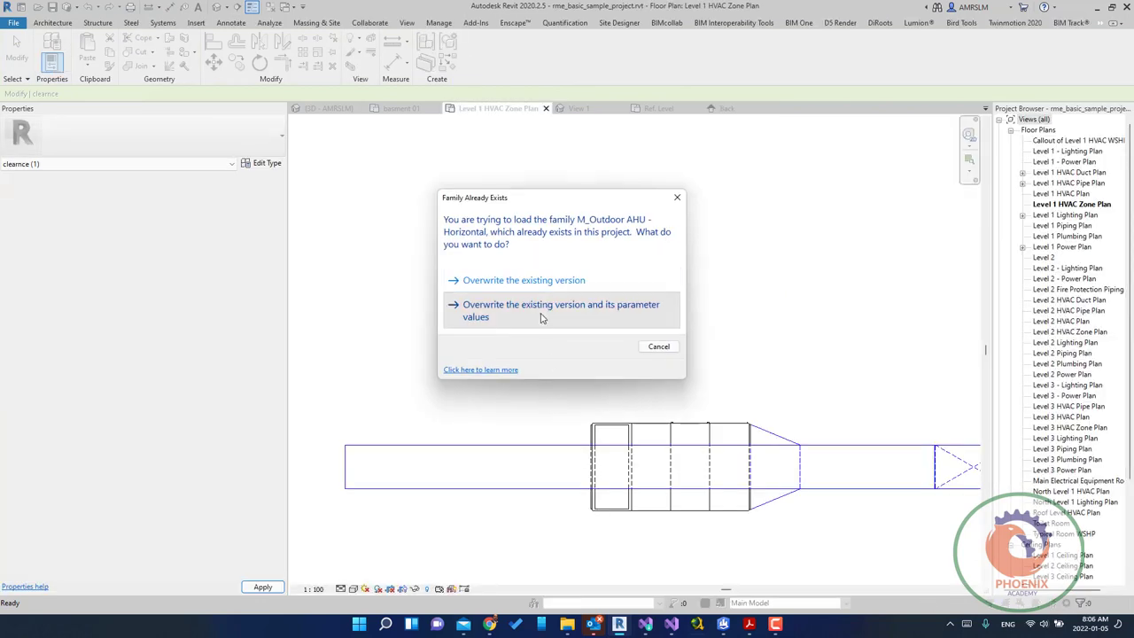
left_click(542, 316)
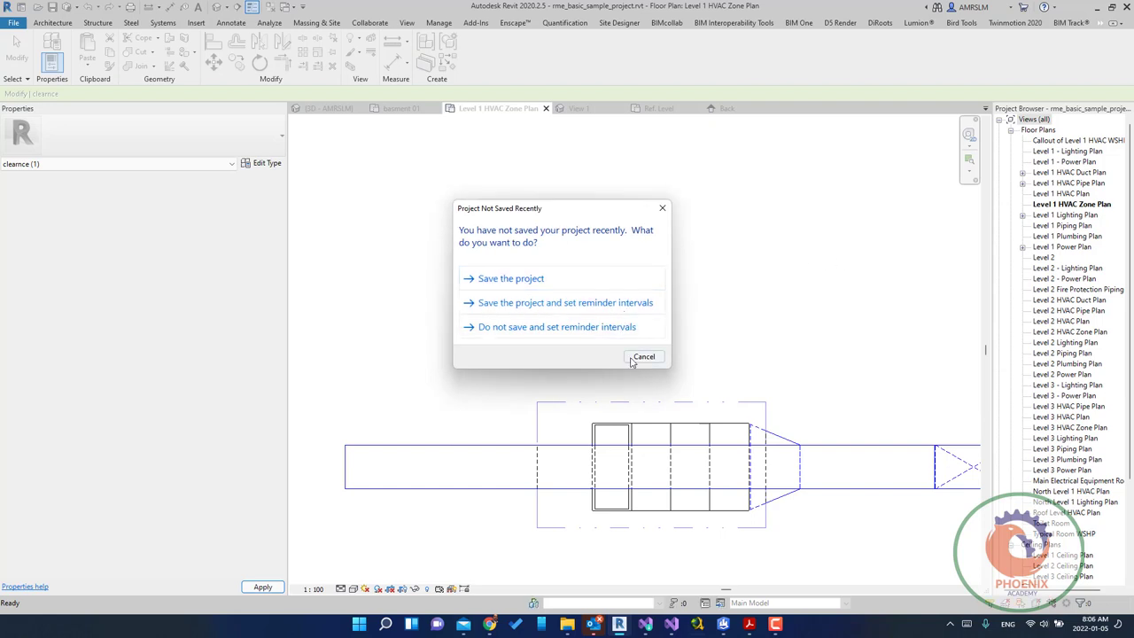
left_click(639, 356)
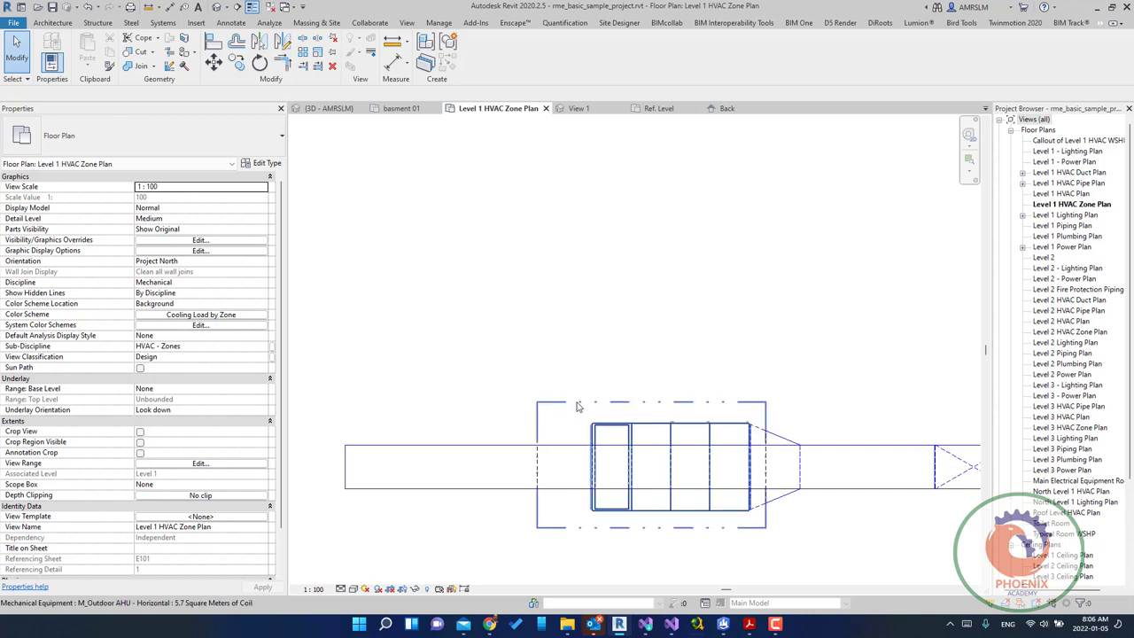
- Select the clearnce extrusion and start associating its visibility with a parameter, then cancel
left_click(700, 456)
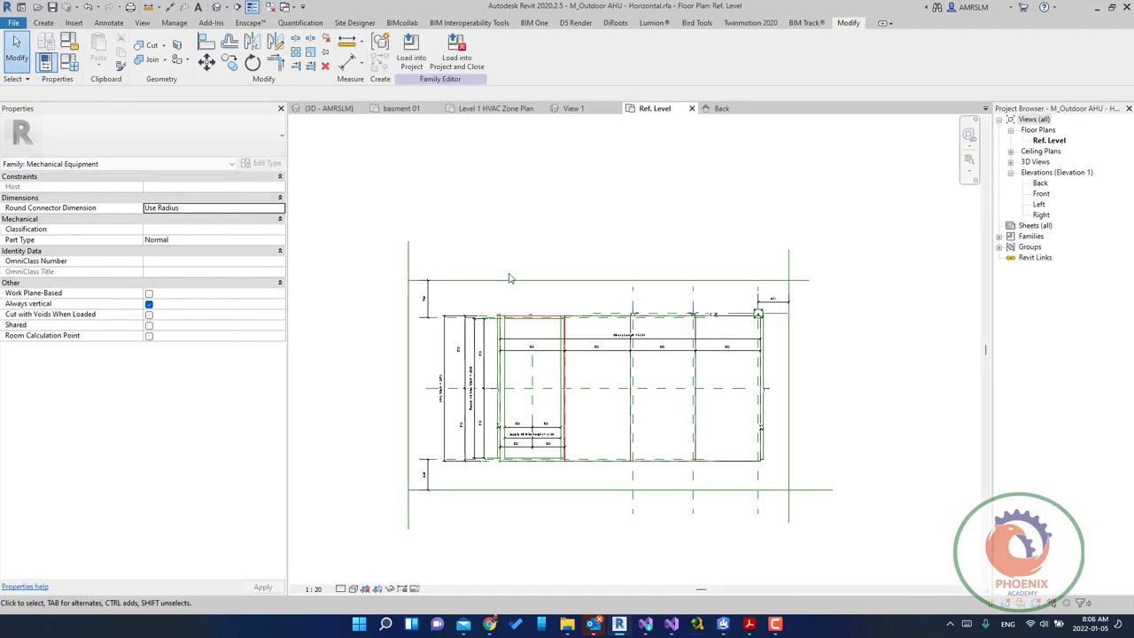
left_click(523, 280)
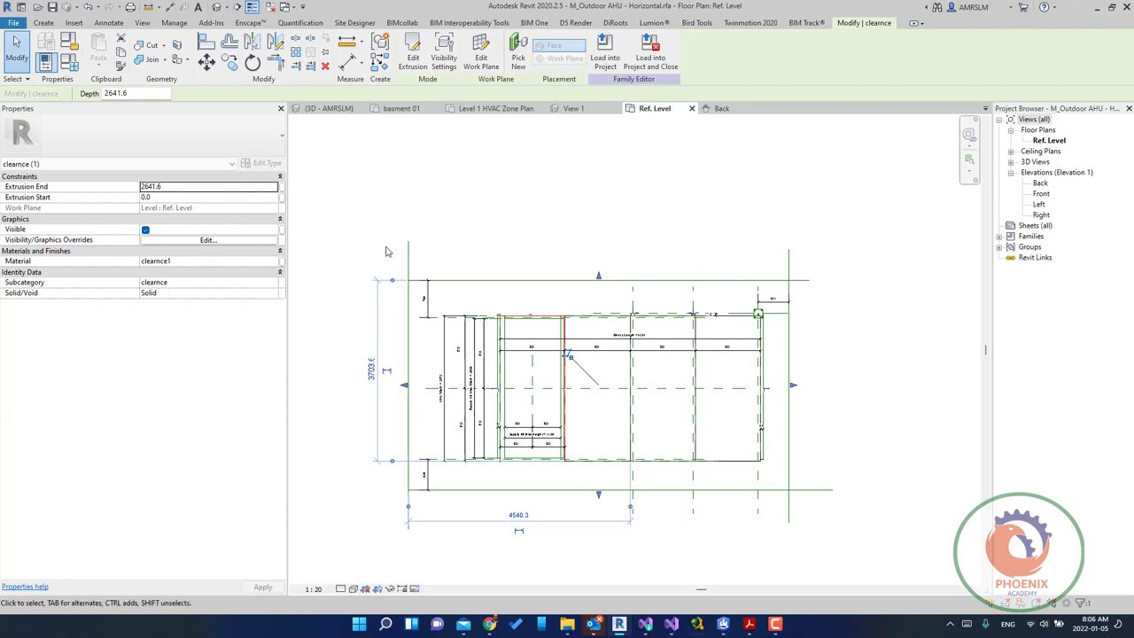
left_click(281, 229)
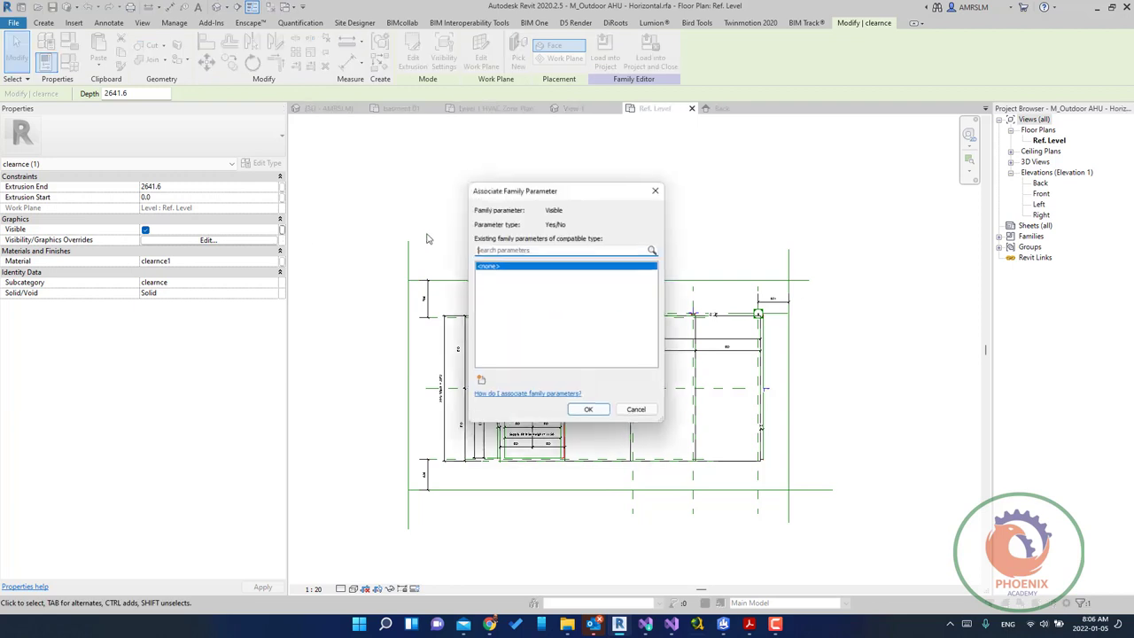
left_click(480, 381)
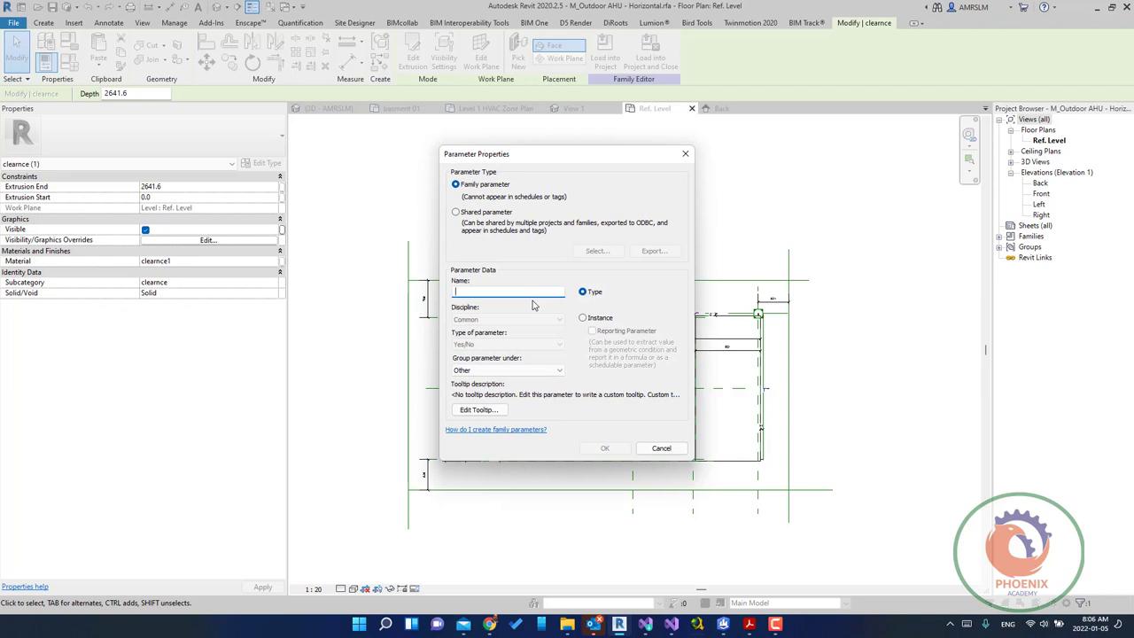
key("Escape")
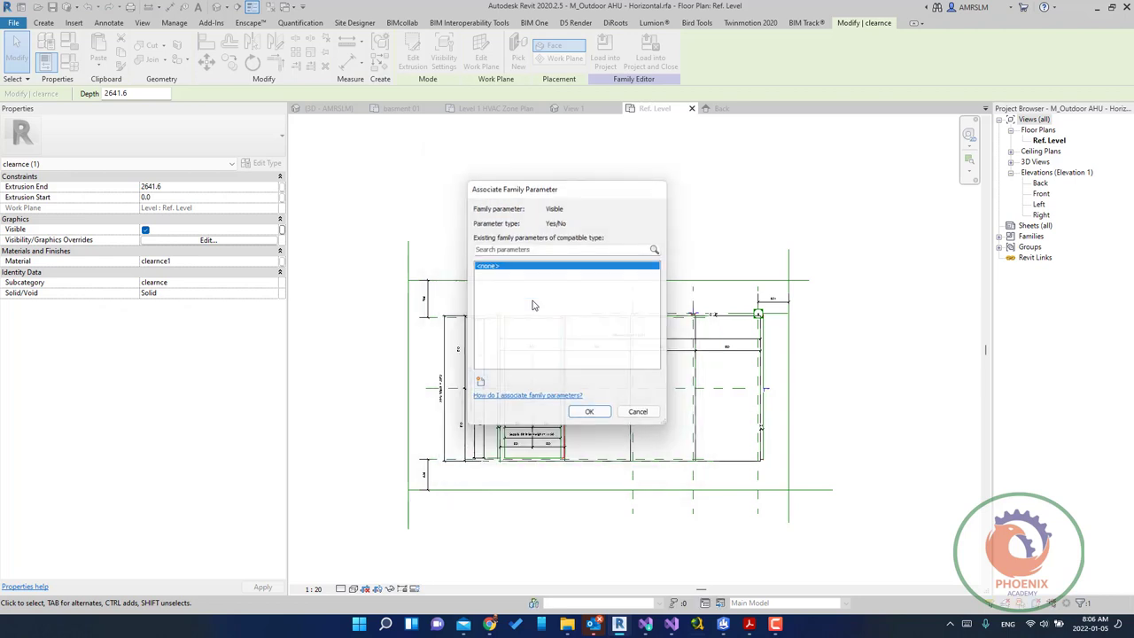
key("Escape")
key("Escape")
- Tie the extrusion's Visible property to a new instance Yes/No parameter named clearnce
key("ctrl+Left")
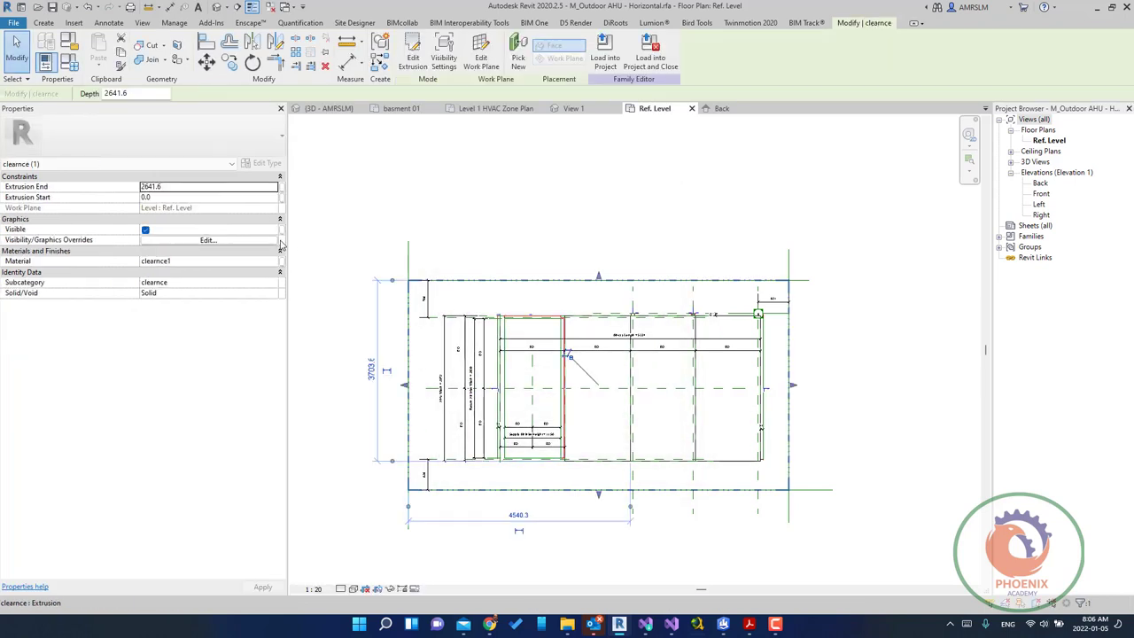
left_click(282, 230)
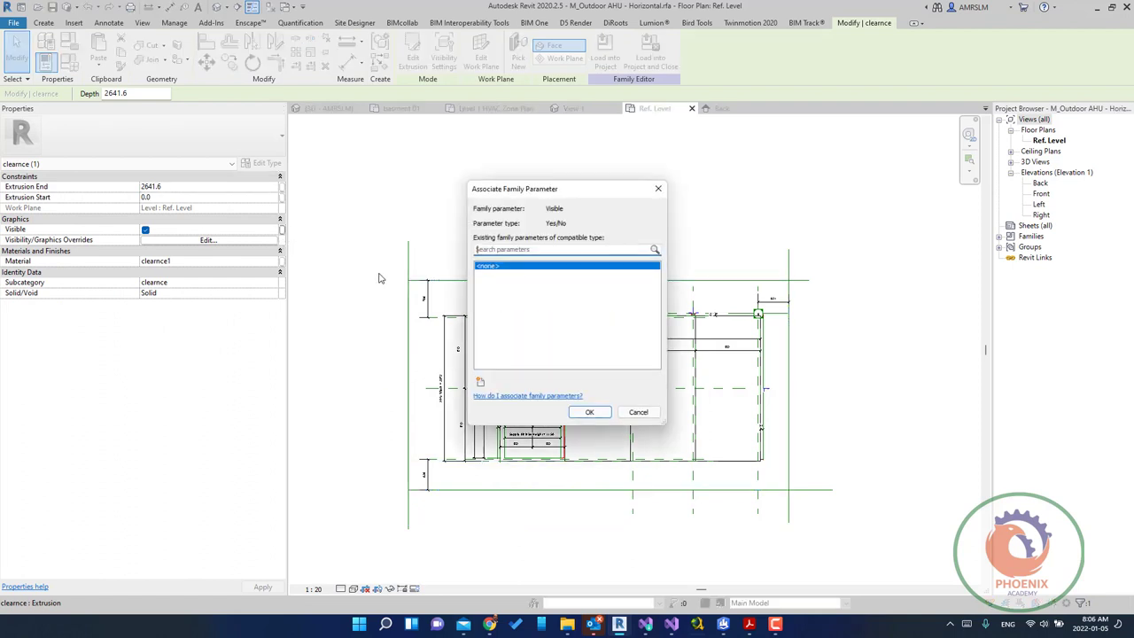
left_click(480, 380)
type("c")
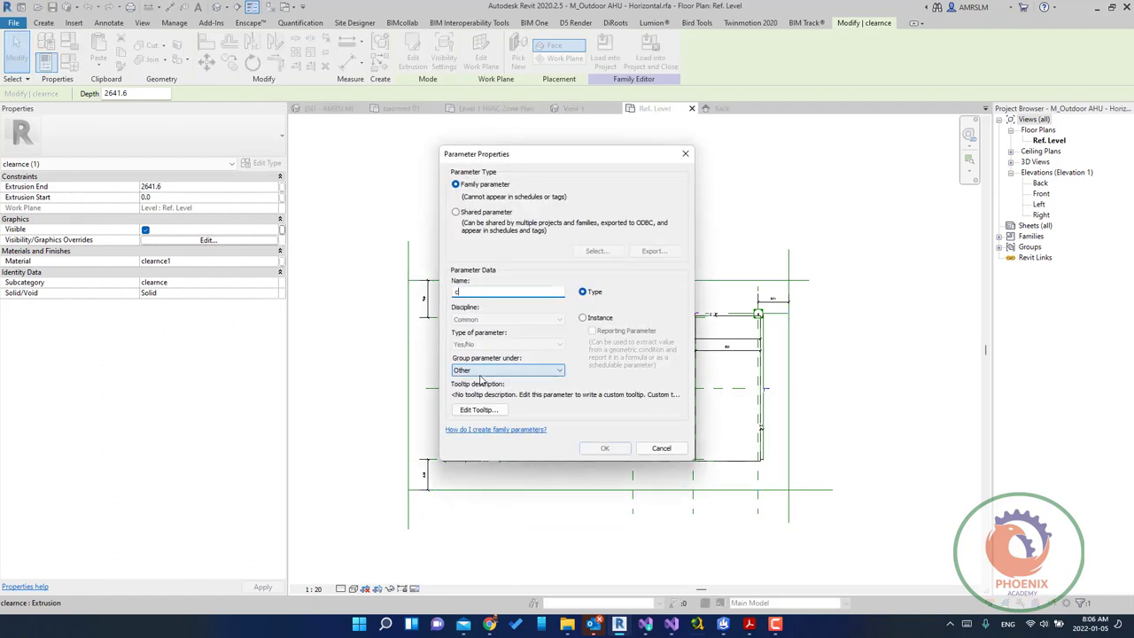
type("learnce")
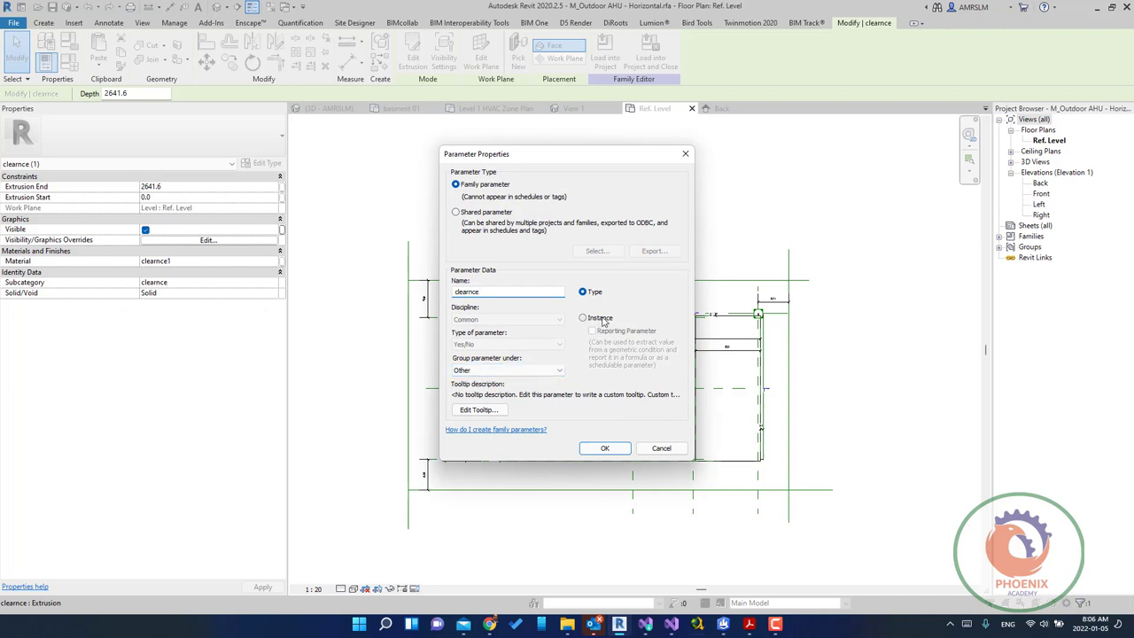
left_click(583, 317)
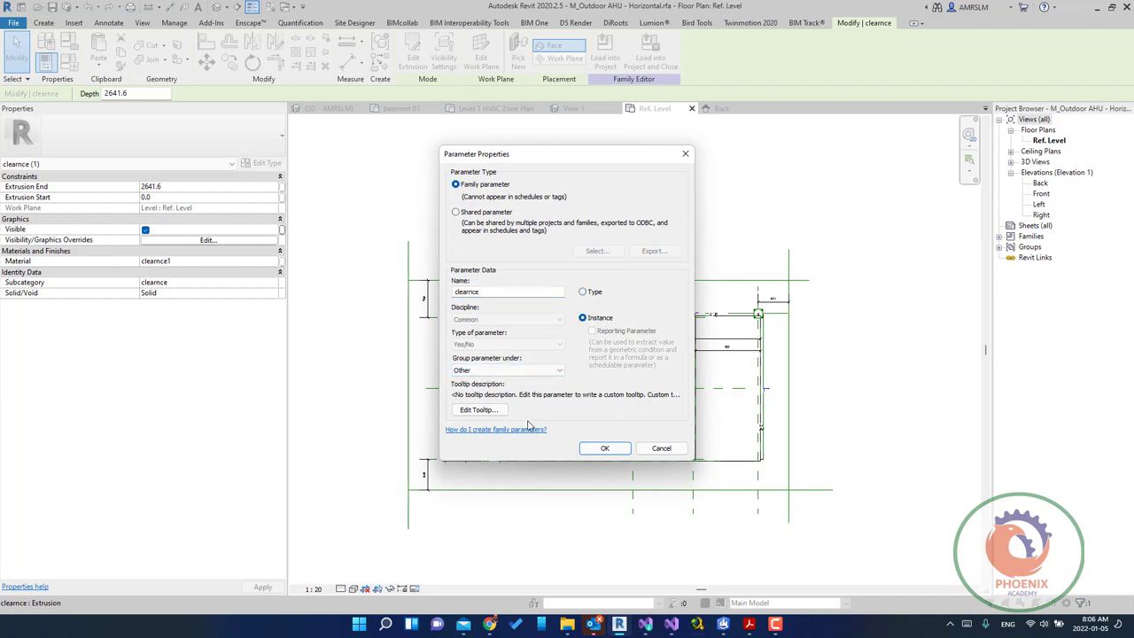
left_click(605, 448)
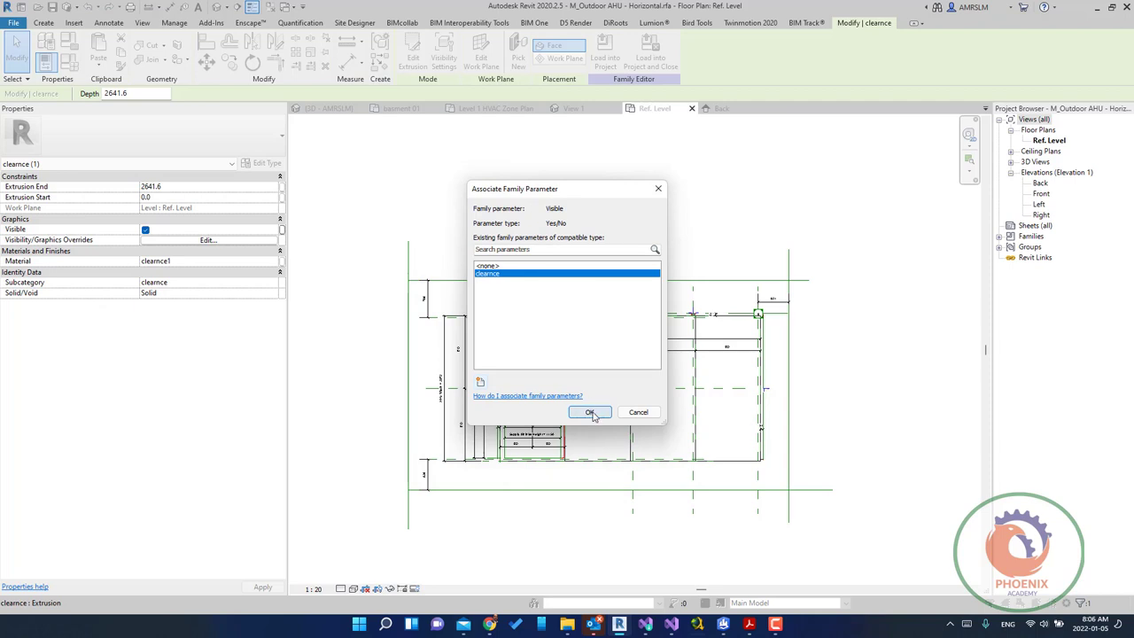
left_click(589, 412)
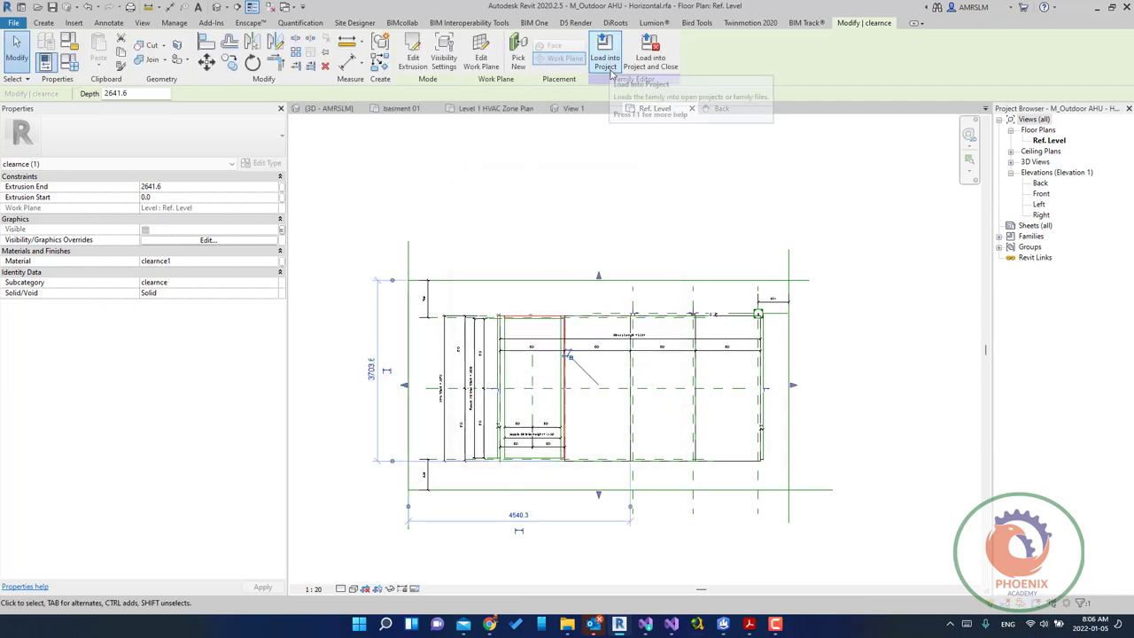
- Reload the family into the sample project, overwriting the existing version and parameter values
left_click(605, 55)
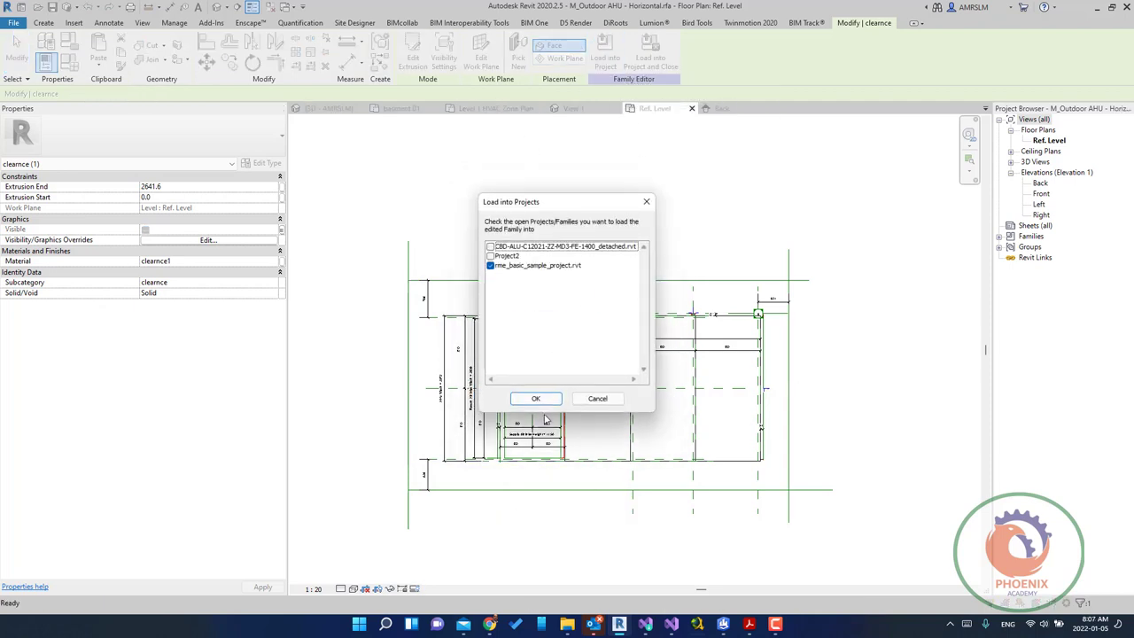
left_click(536, 398)
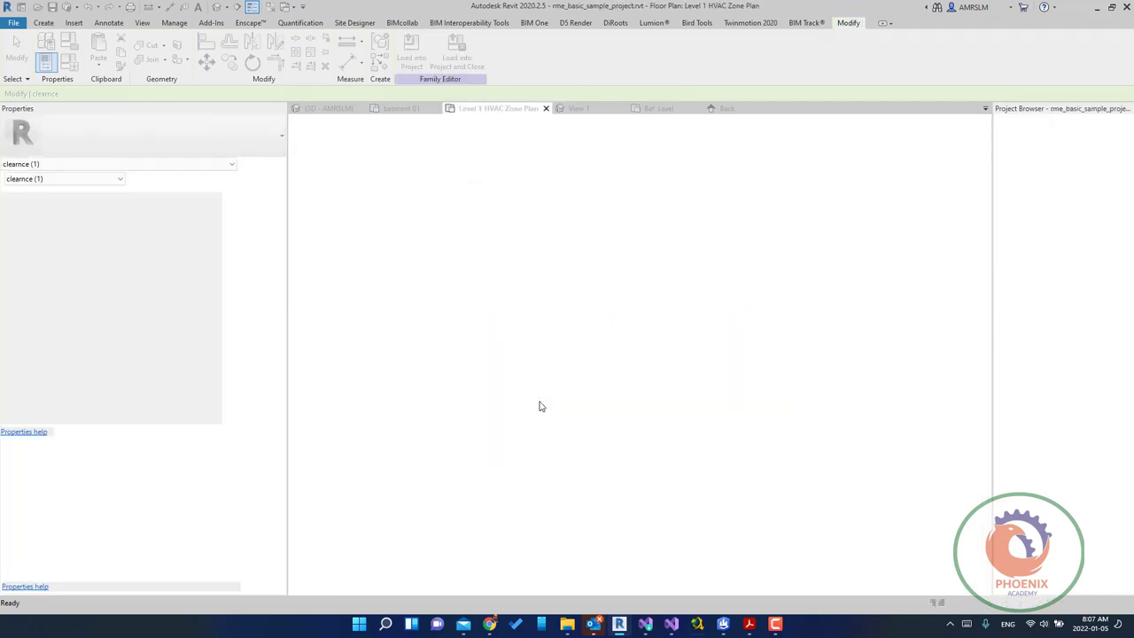
left_click(534, 318)
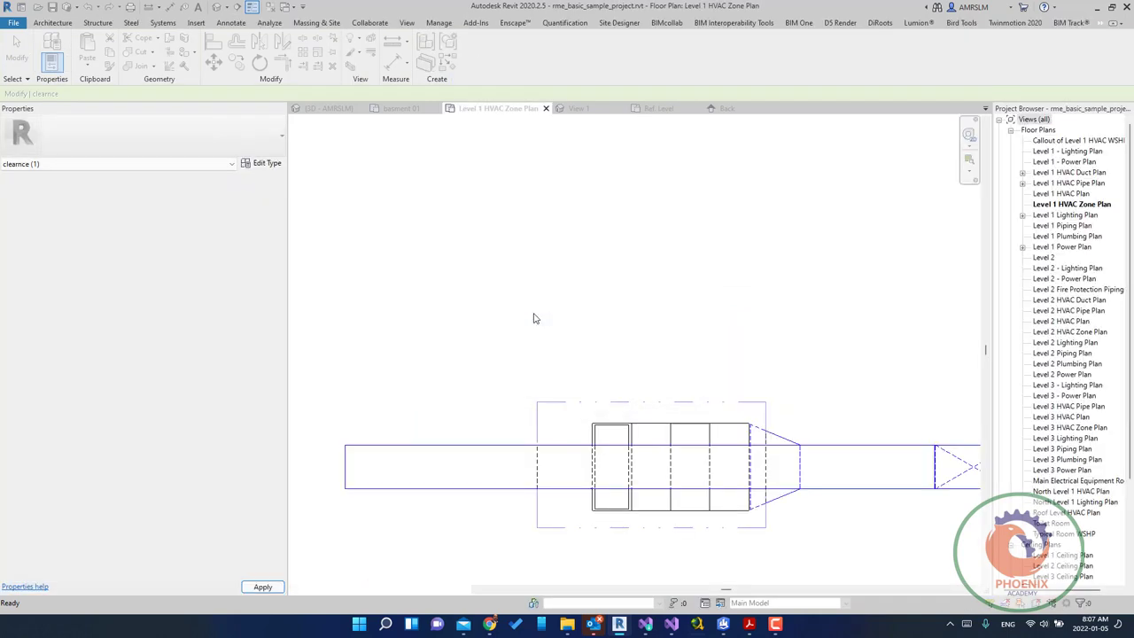
- Turn the AHU's clearnce option off and back on to test the clearance zone
left_click(535, 391)
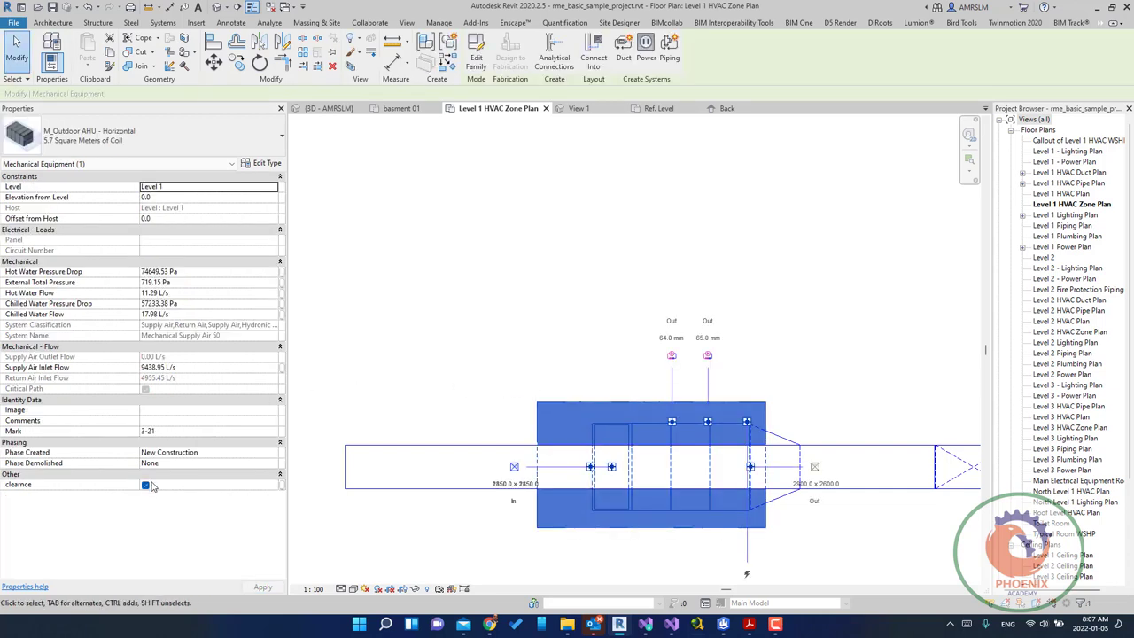
left_click(146, 487)
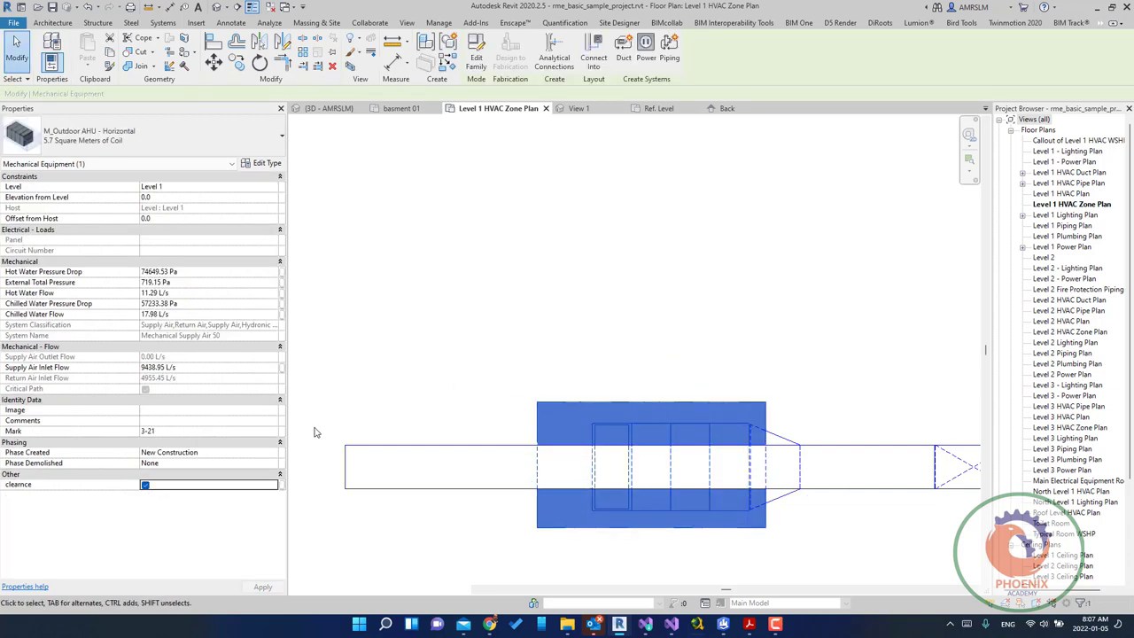
left_click(146, 487)
left_click(146, 487)
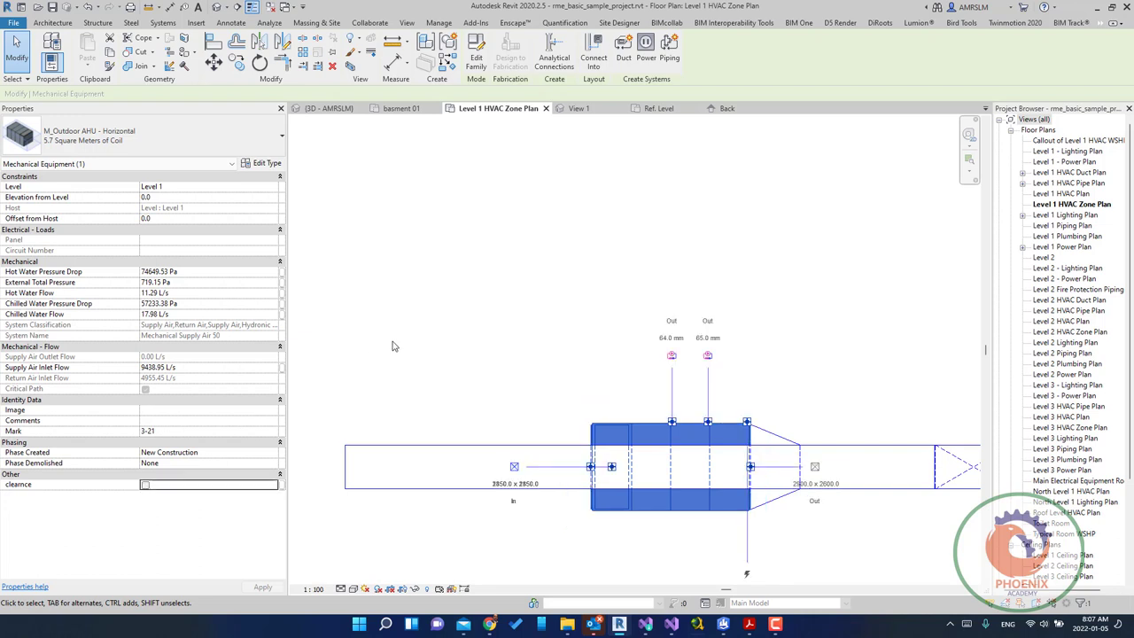
left_click(146, 486)
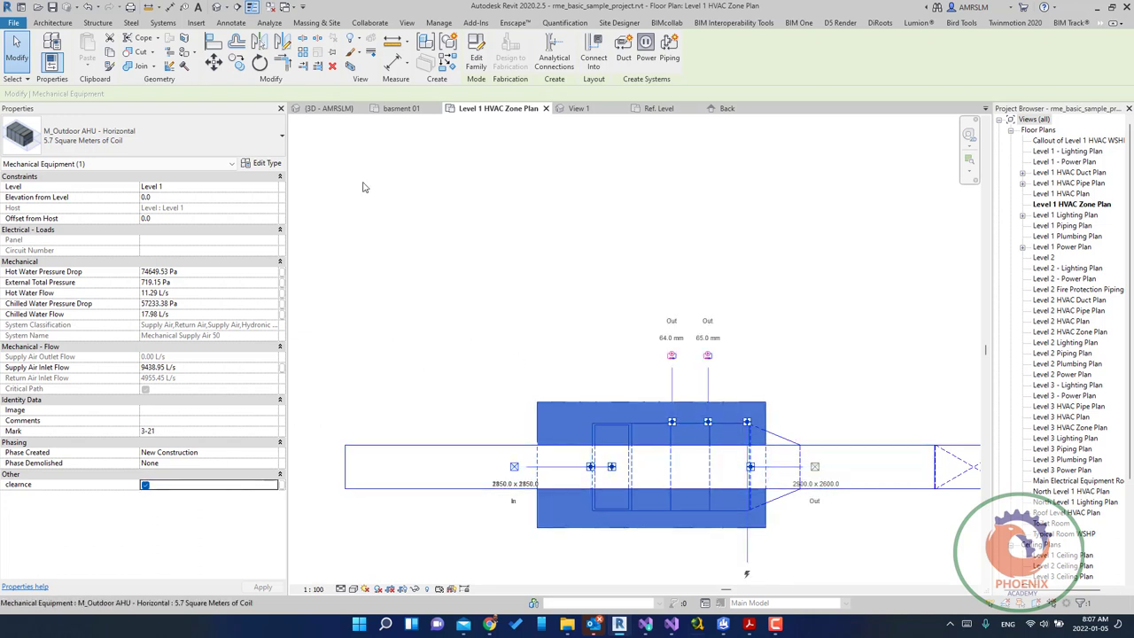
- Show the AHU in an isolated 3D view and orbit to see its translucent clearance box
left_click(352, 67)
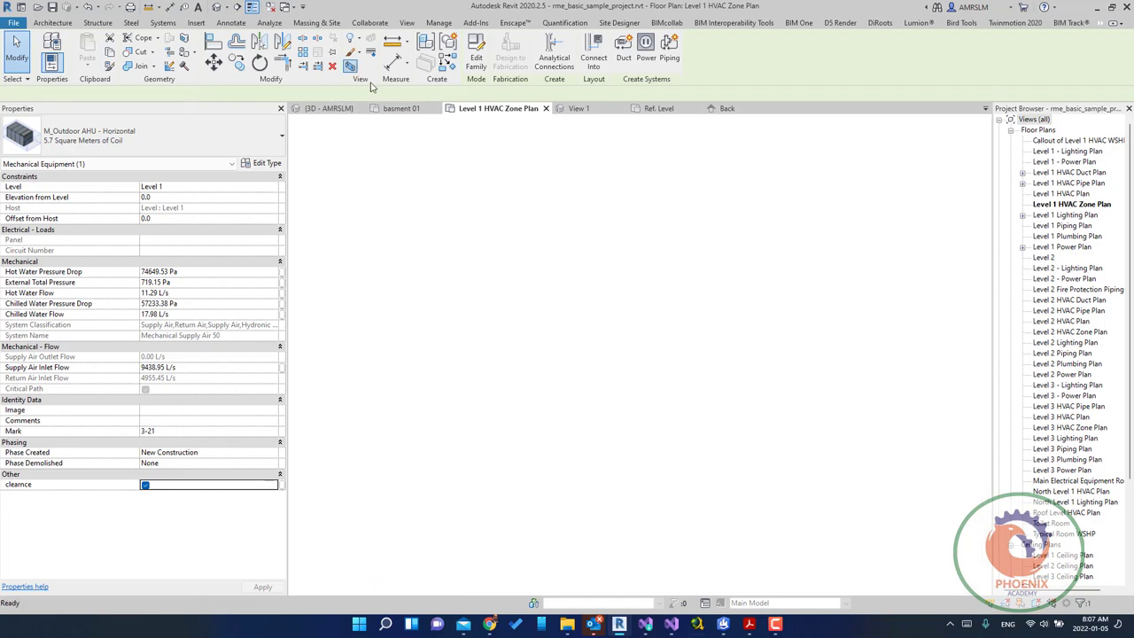
key("Escape")
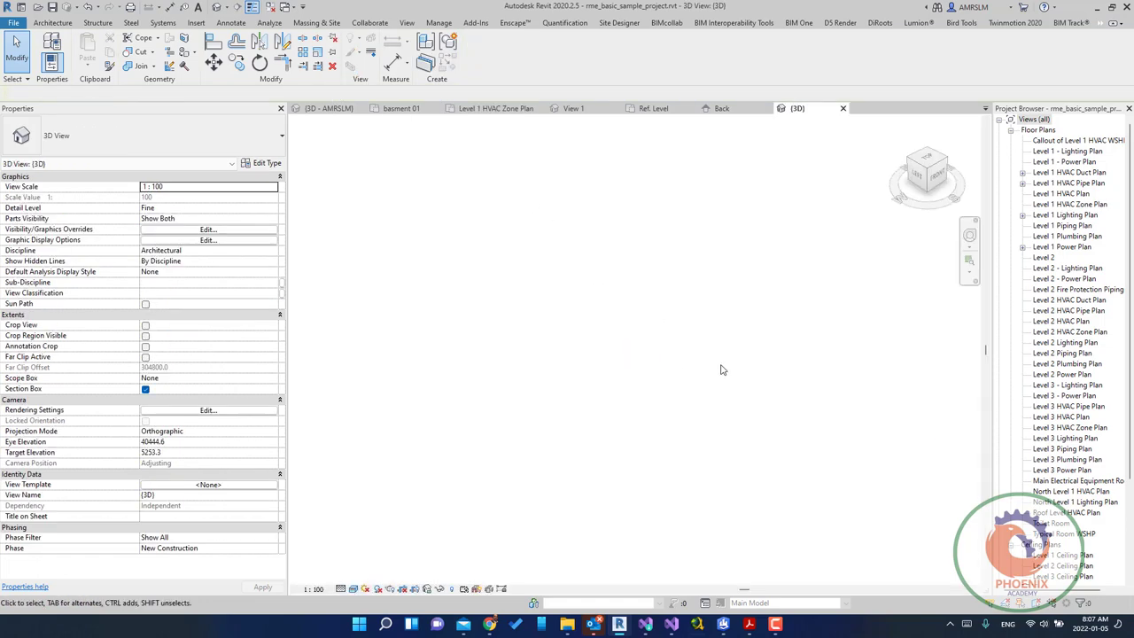
key("z")
key("f")
mouse_move(610, 383)
middle_mouse_down("shift")
mouse_move(468, 290)
mouse_move(588, 429)
middle_mouse_up("shift")
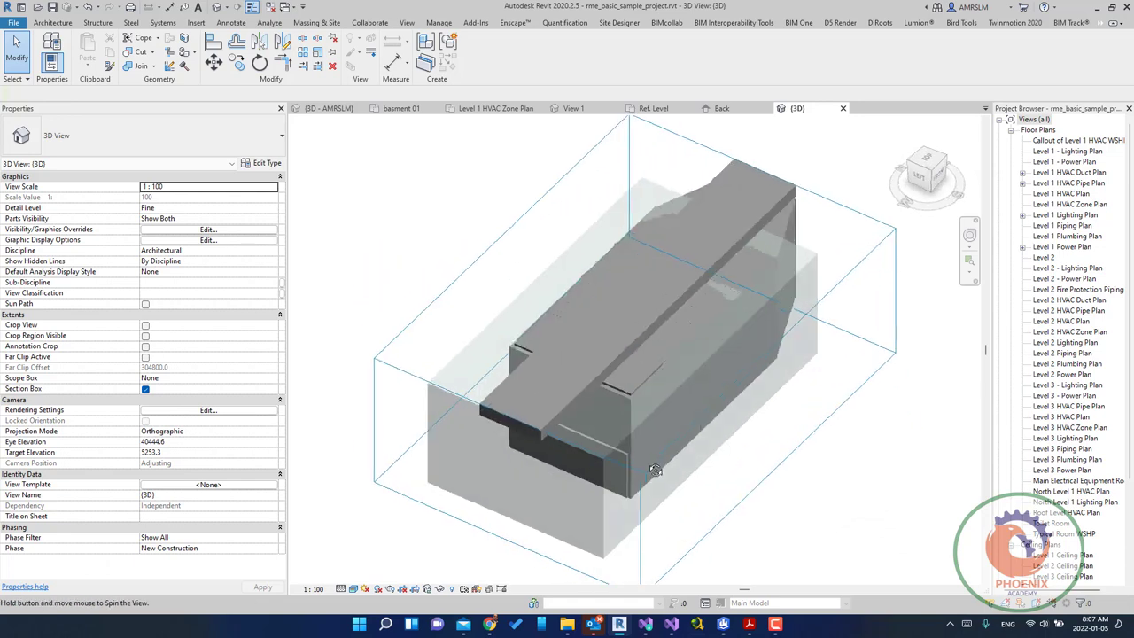